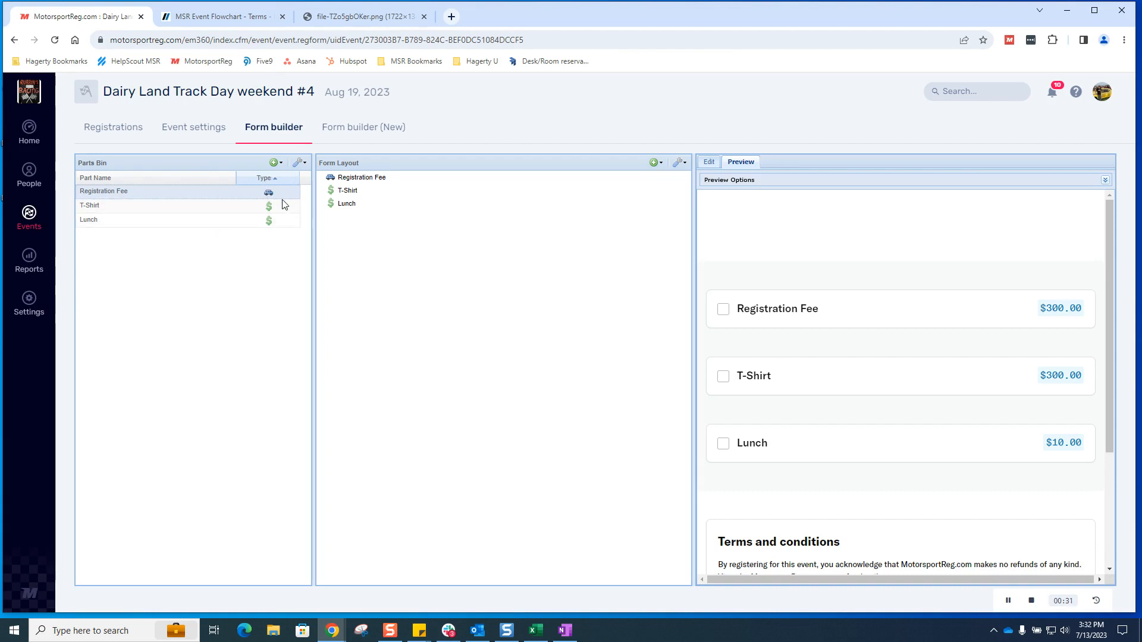
click(274, 166)
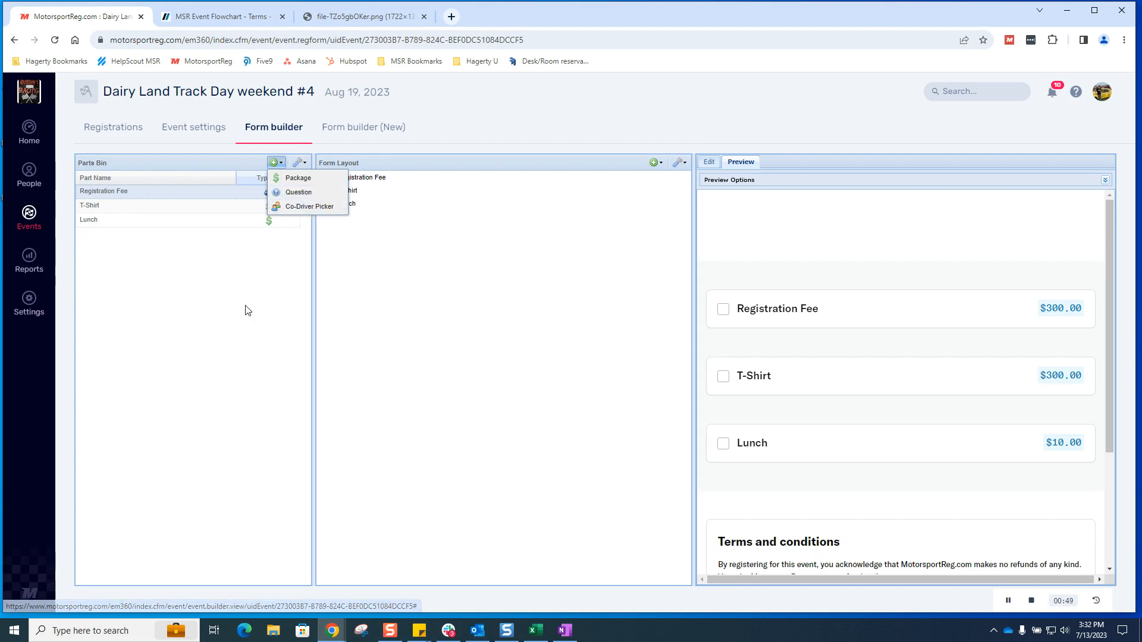
click(265, 286)
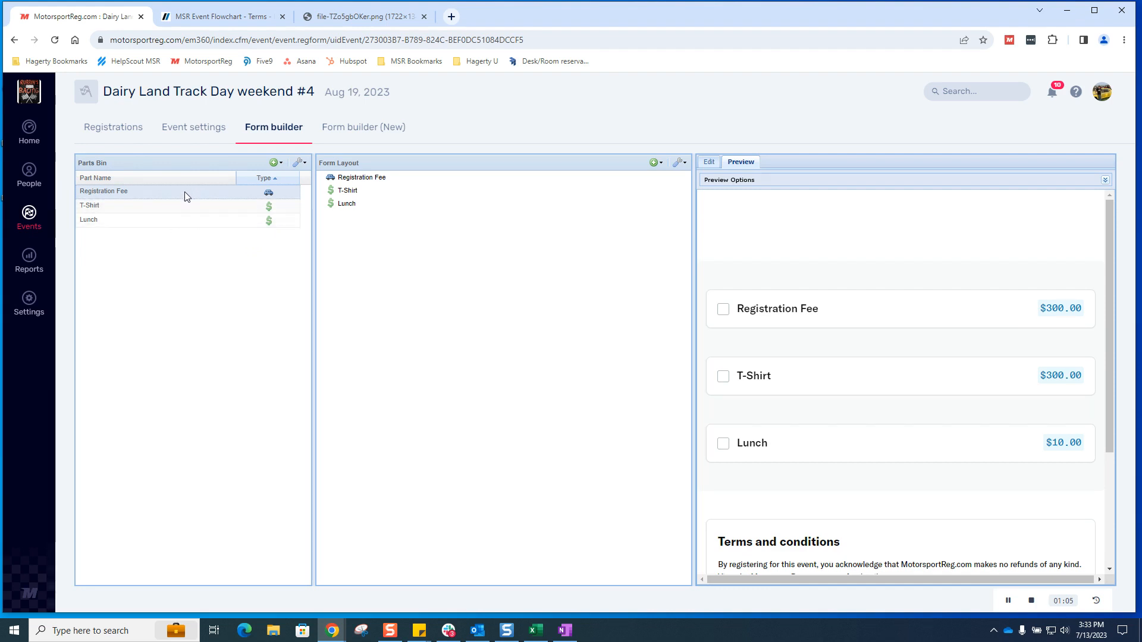
Open the Registration Fee package for editing and add another inventory item to it.
click(219, 200)
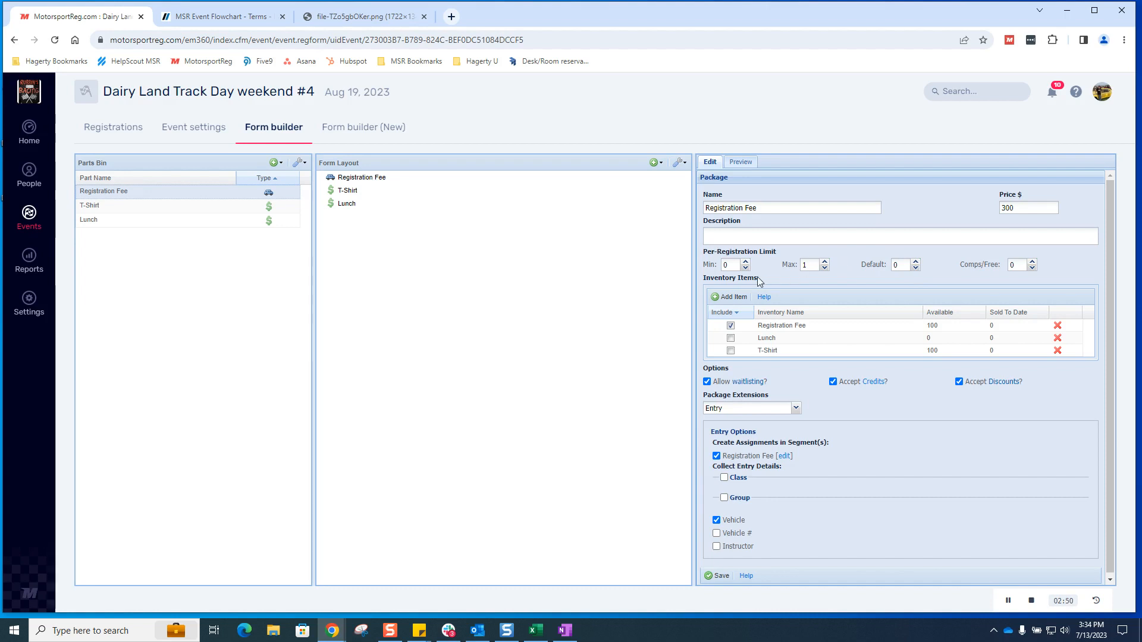
click(747, 262)
click(746, 263)
click(733, 297)
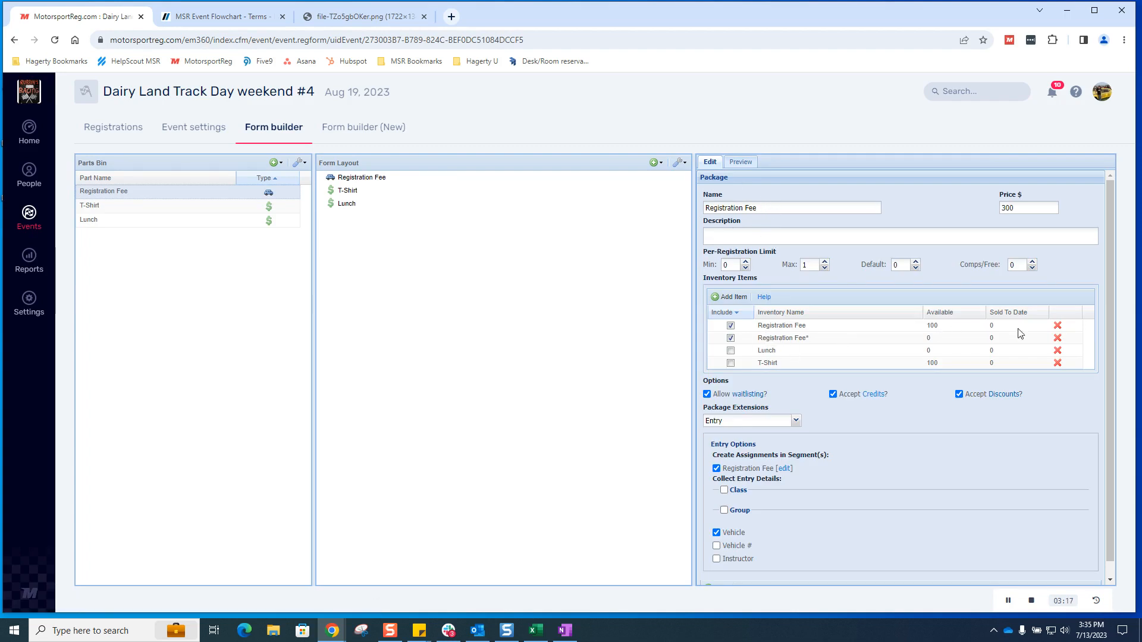
Try to delete the duplicate Registration Fee* inventory item from the package.
click(1058, 338)
click(581, 387)
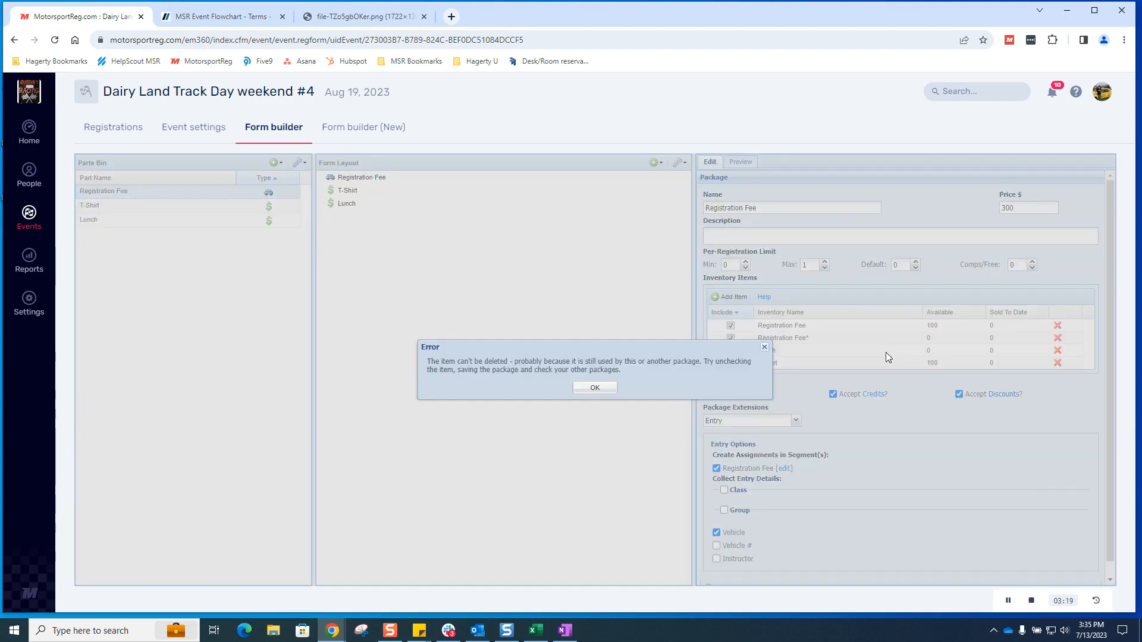
click(595, 388)
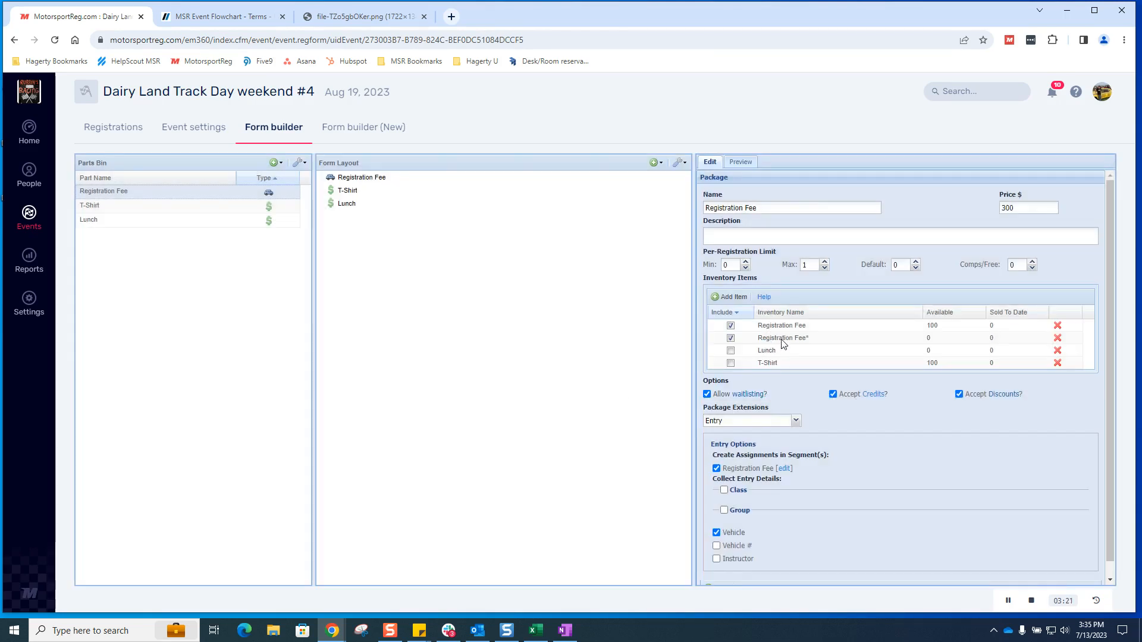
Exclude the duplicate Registration Fee* inventory item from the package and save the package.
click(731, 338)
scroll(743, 569, down, 1)
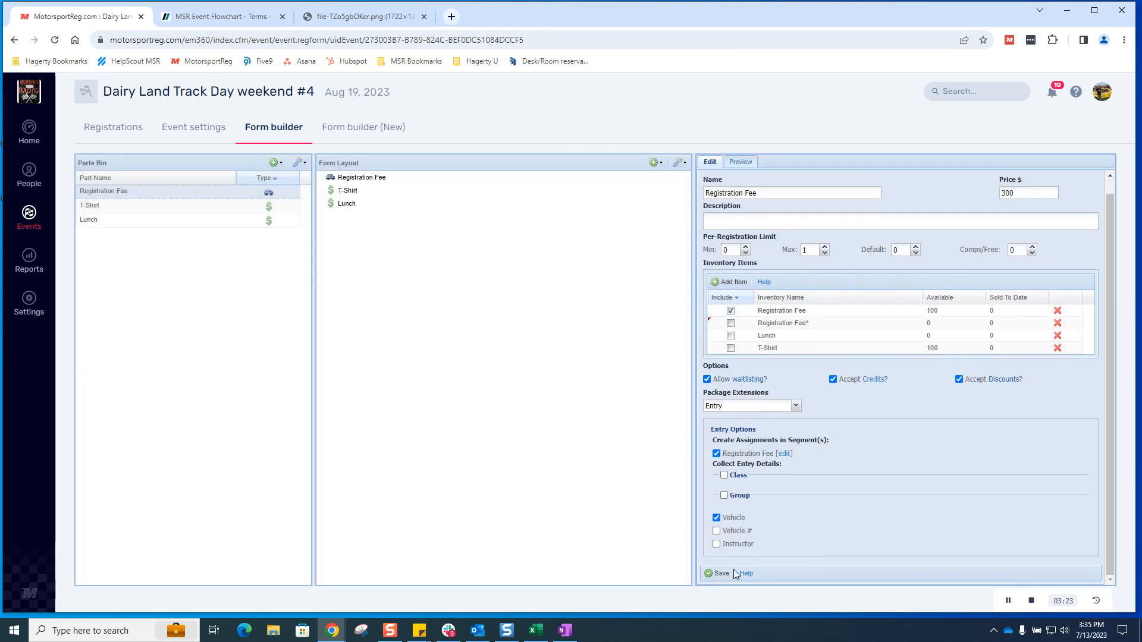
click(719, 573)
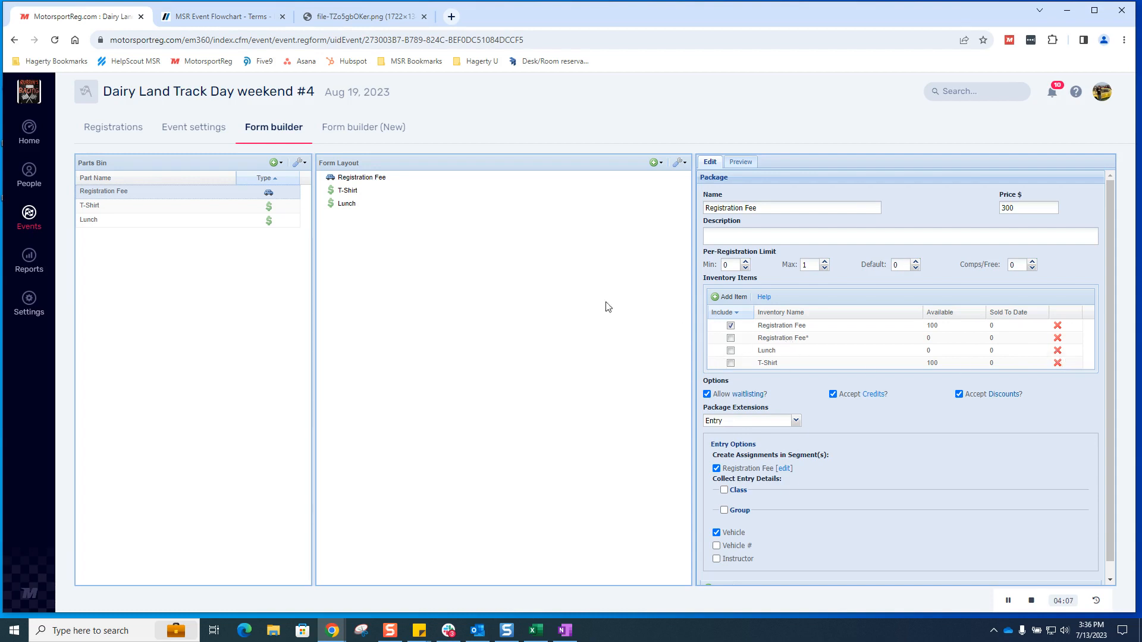
Delete the Registration Fee part from the form layout.
click(370, 182)
right_click(336, 184)
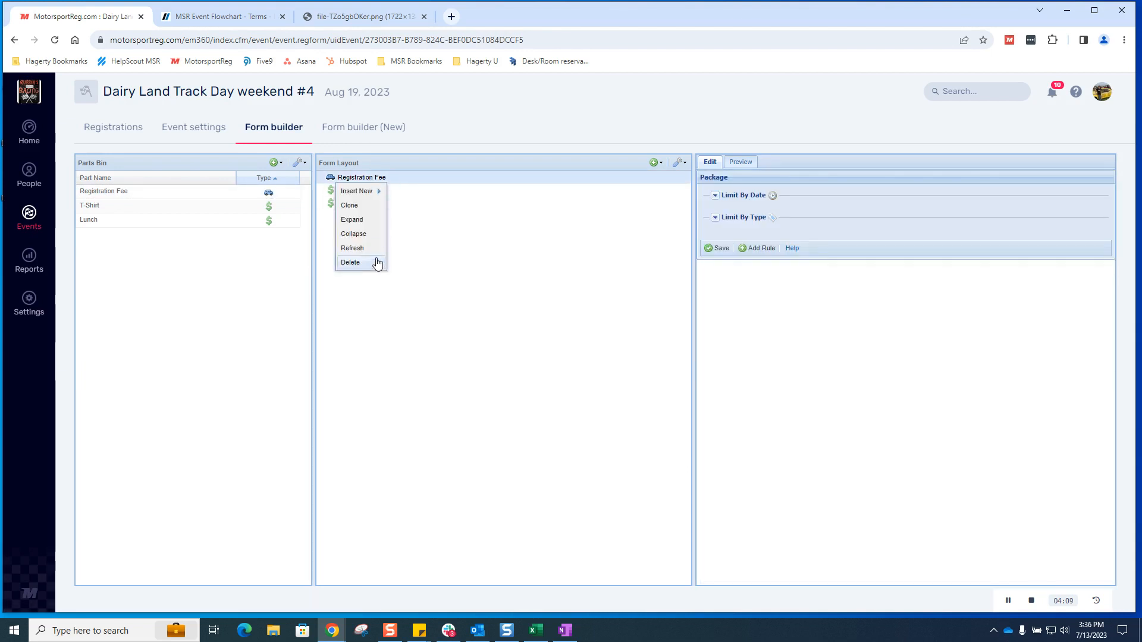
click(376, 262)
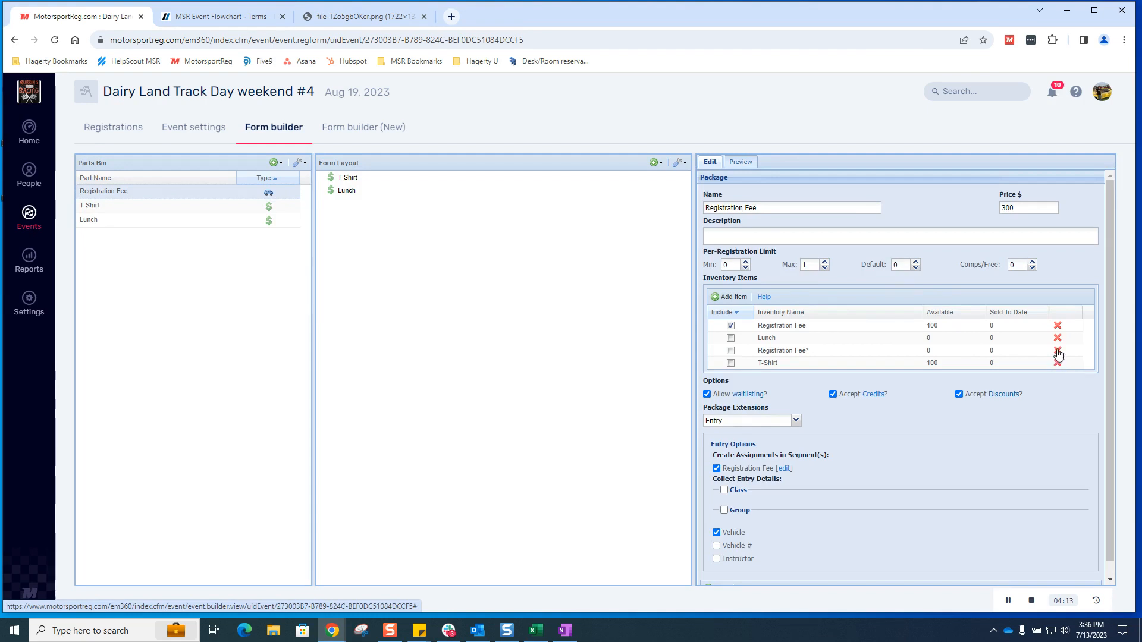
Delete the unused Registration Fee* inventory item from the Registration Fee package.
click(1058, 362)
click(572, 389)
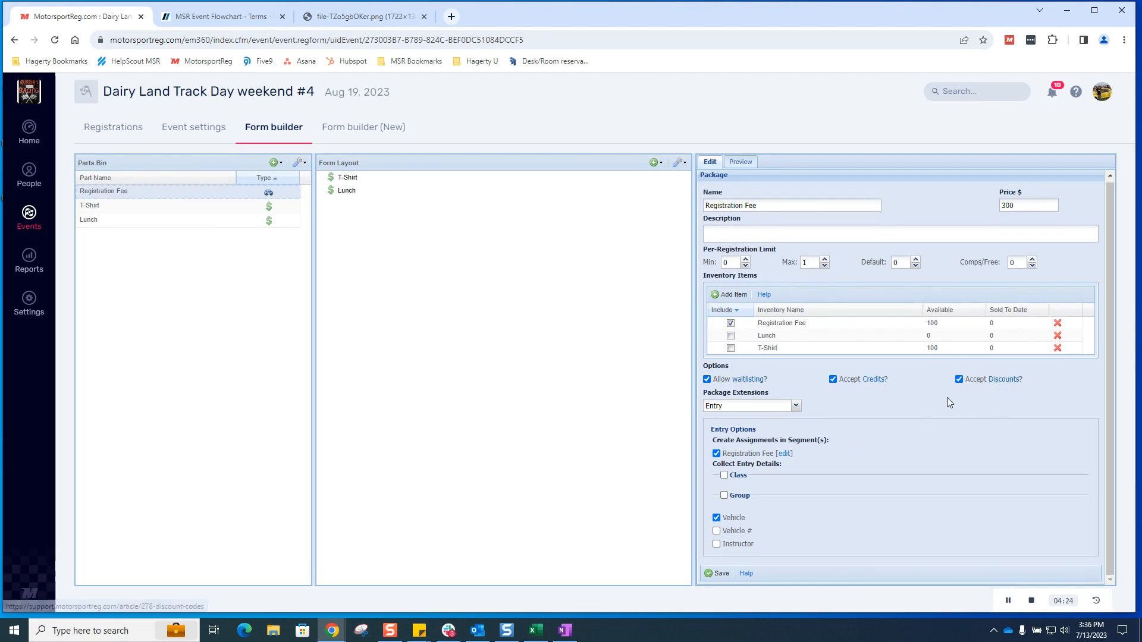
Switch the Registration Fee package extension to None and back to Entry.
click(797, 408)
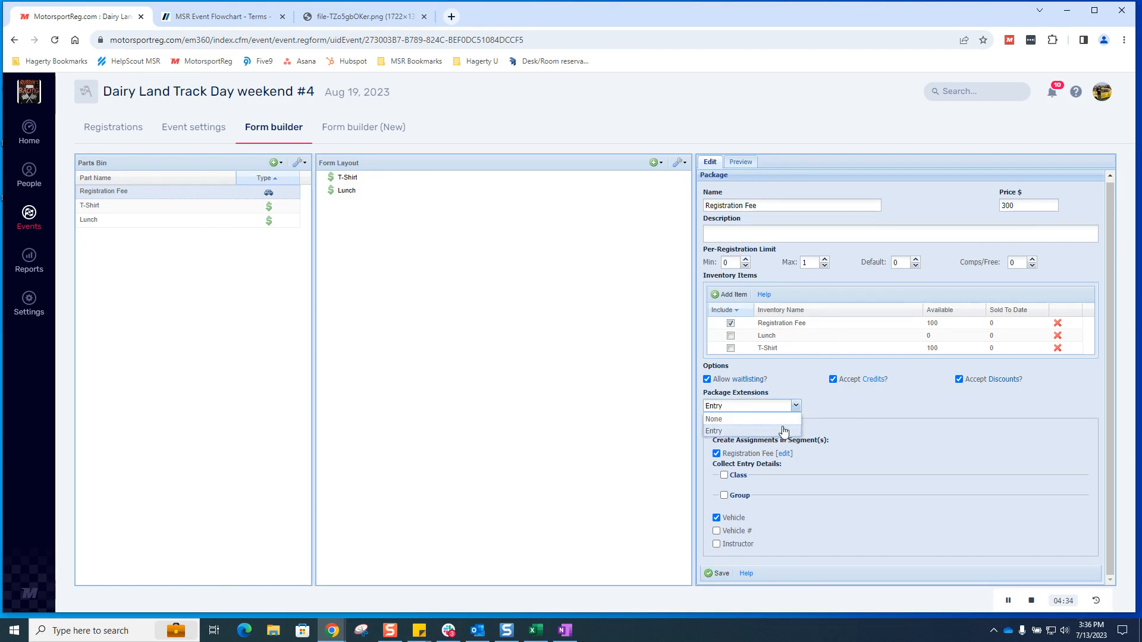
click(783, 422)
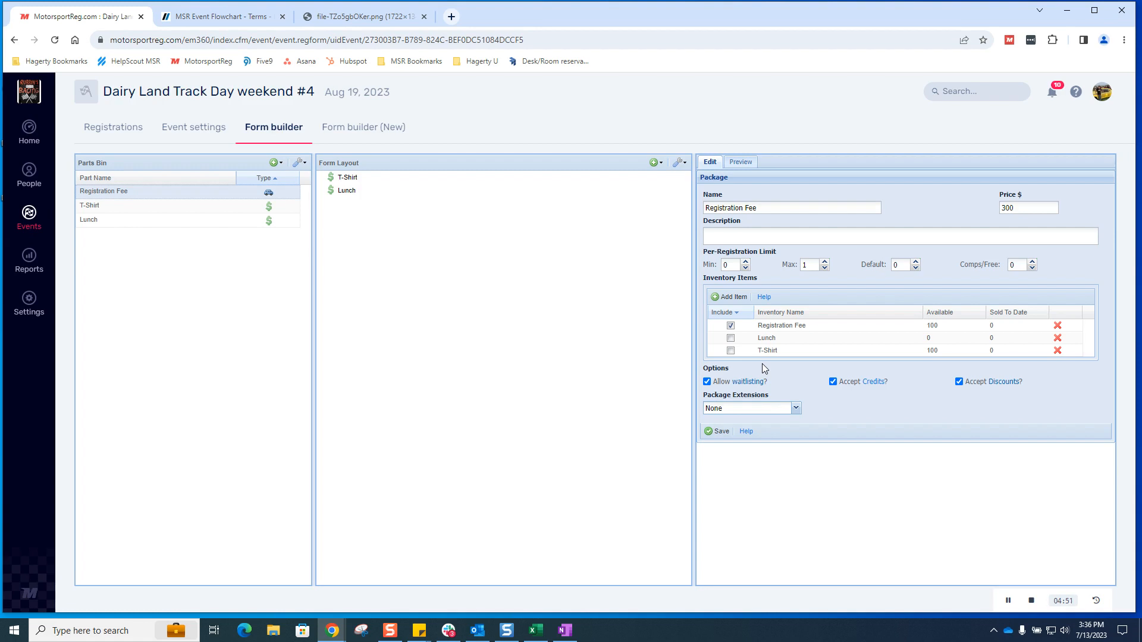
click(797, 413)
click(785, 430)
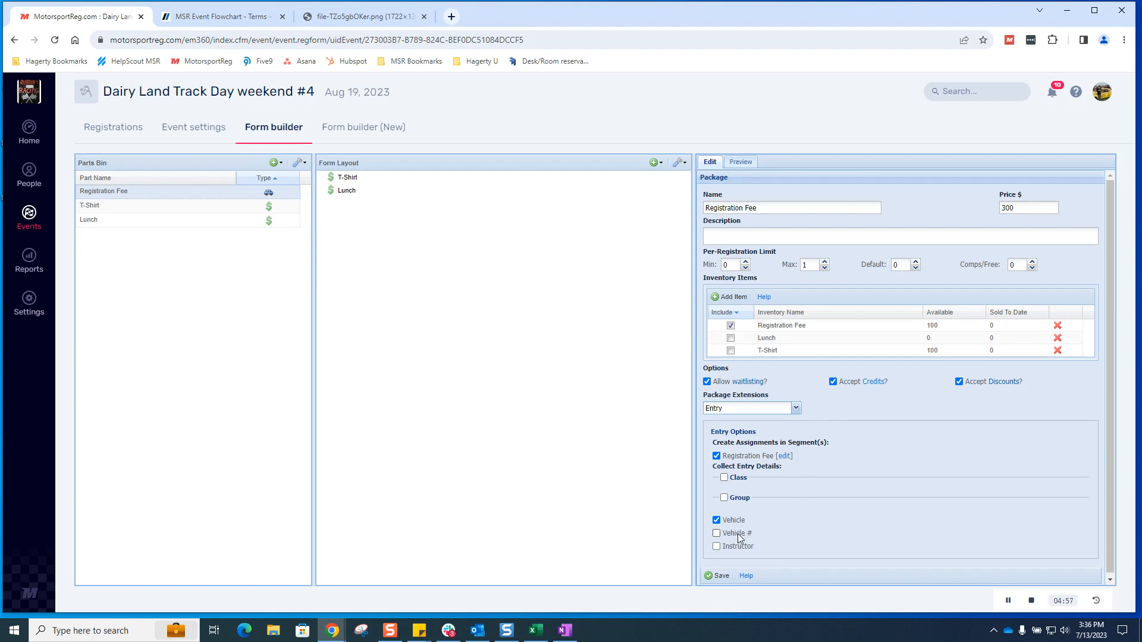
Collect Group in the package's entry details with "Attendee picks group from list" and save the package.
click(724, 498)
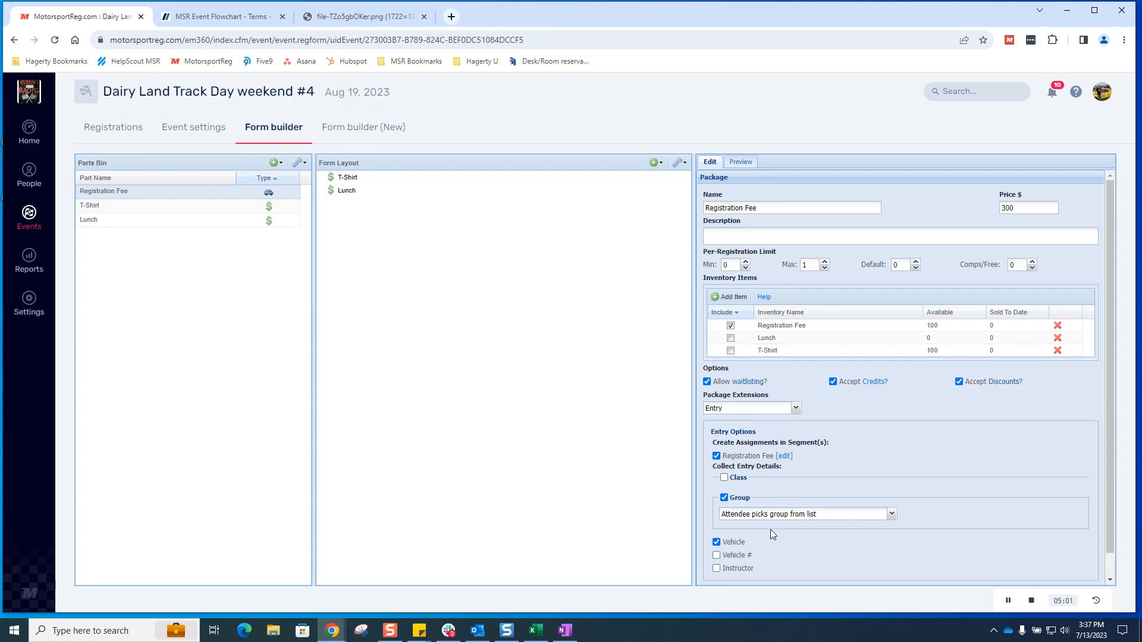
click(811, 515)
click(827, 499)
scroll(729, 550, down, 1)
click(717, 573)
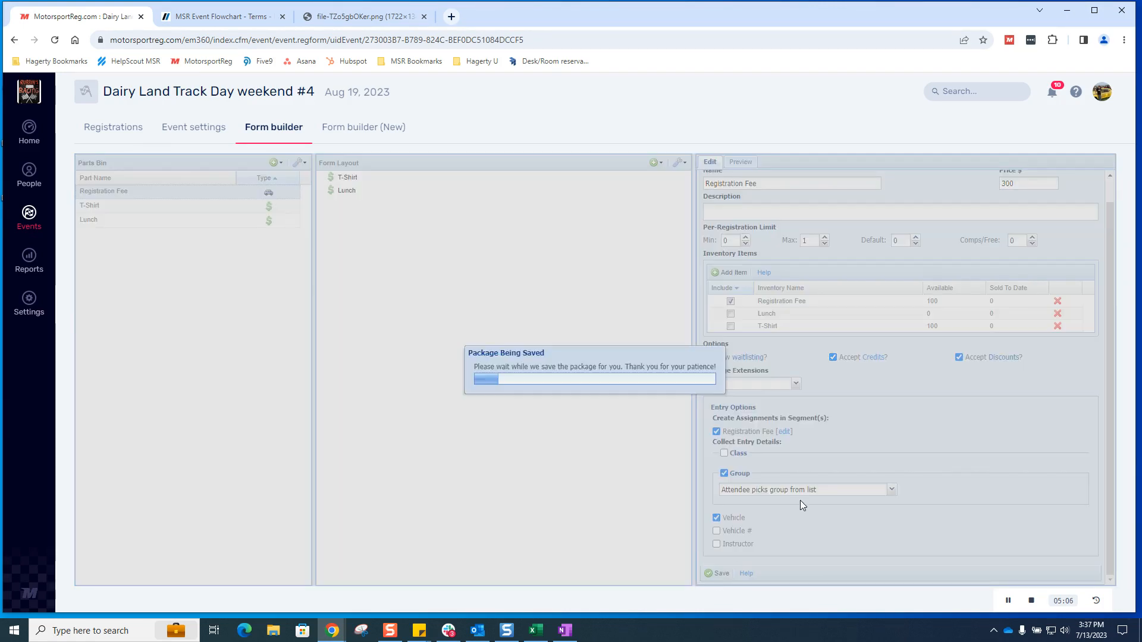
Rename the Registration Fee package as "Track Day registration" and save it.
drag(772, 188, 684, 189)
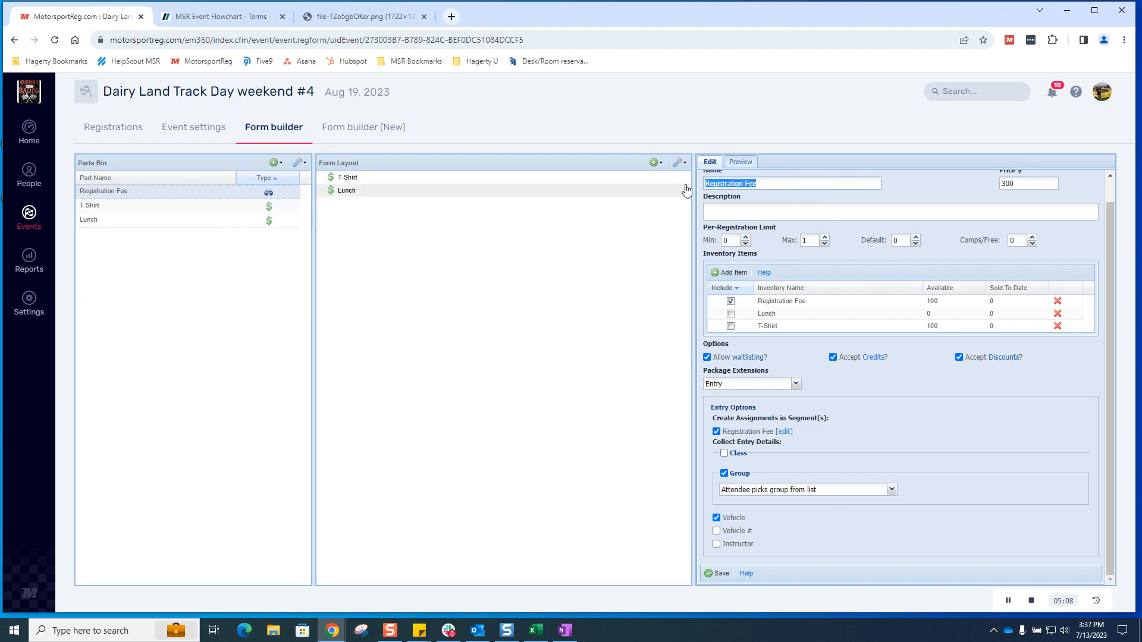
text(Track Day registration)
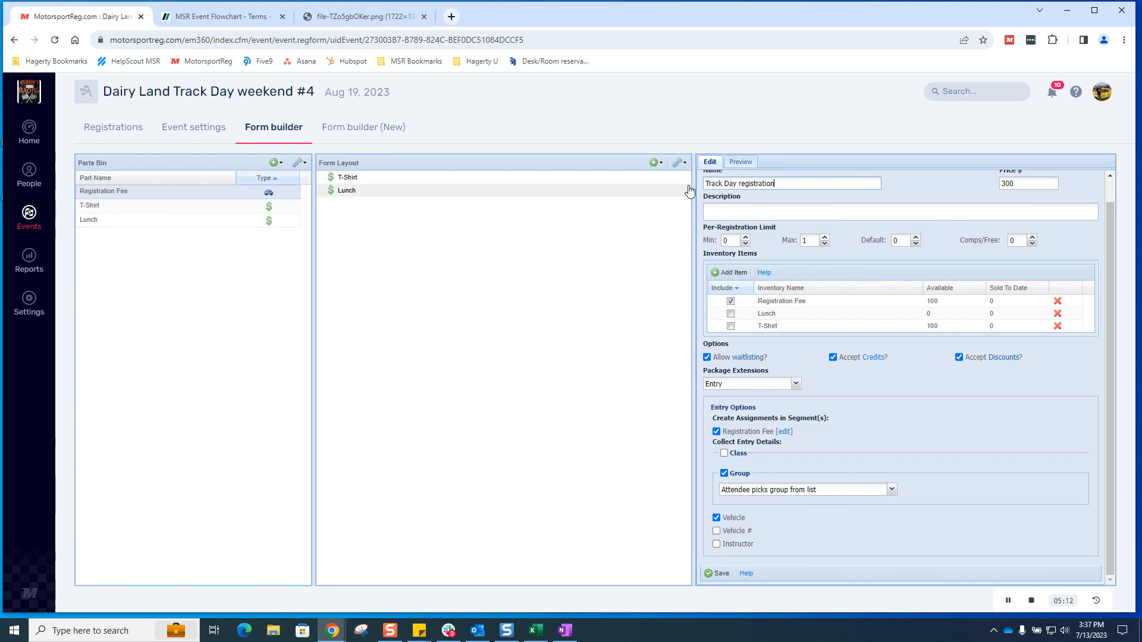
click(717, 574)
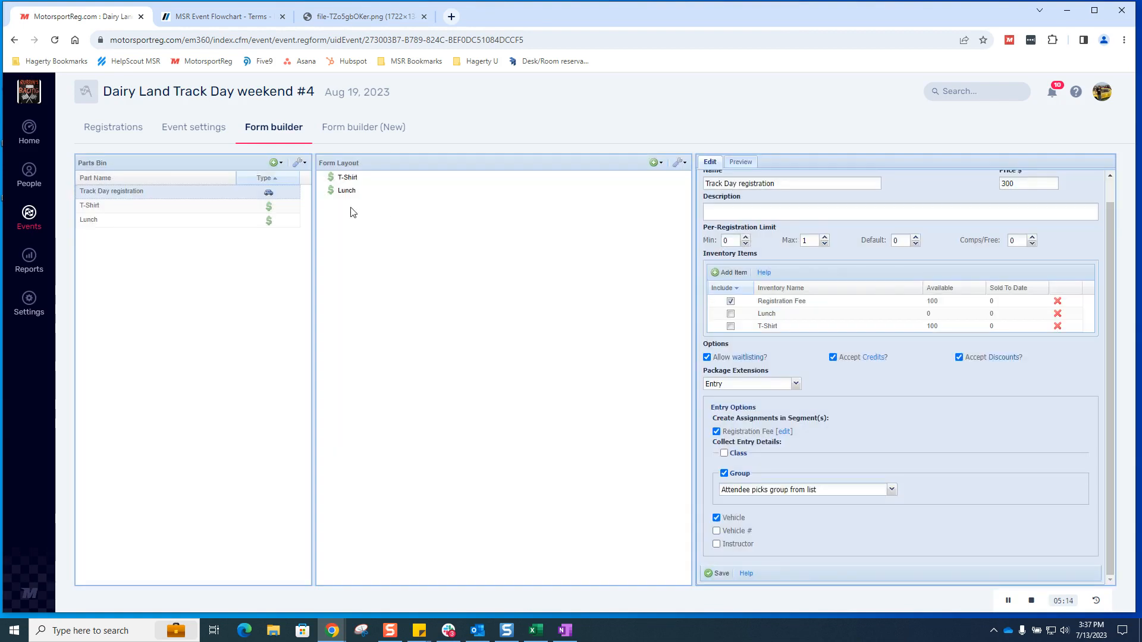
Place the Track Day registration part above T-Shirt in the form layout and preview the form.
drag(169, 190, 354, 178)
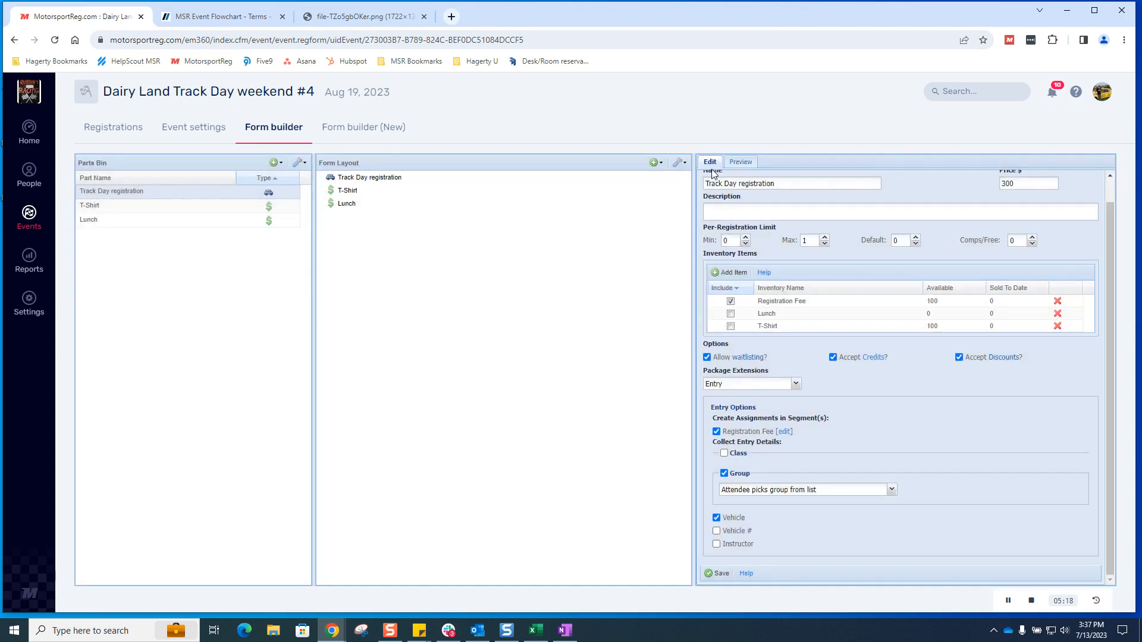
click(741, 161)
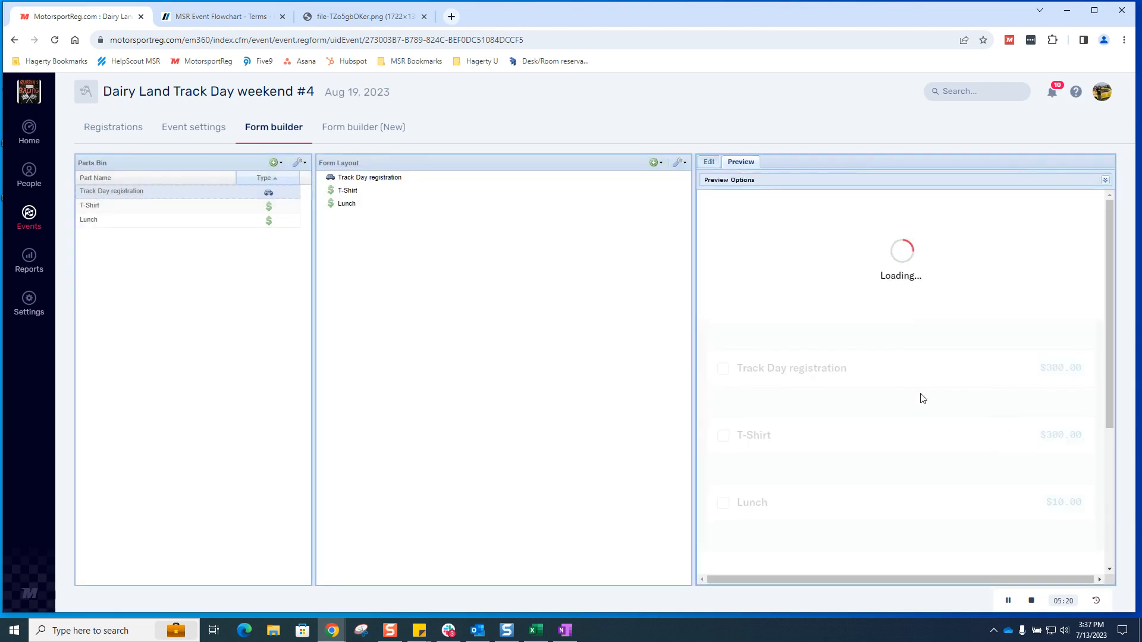
Set the T-Shirt package's maximum per-registration limit to 5 and save the package.
click(176, 206)
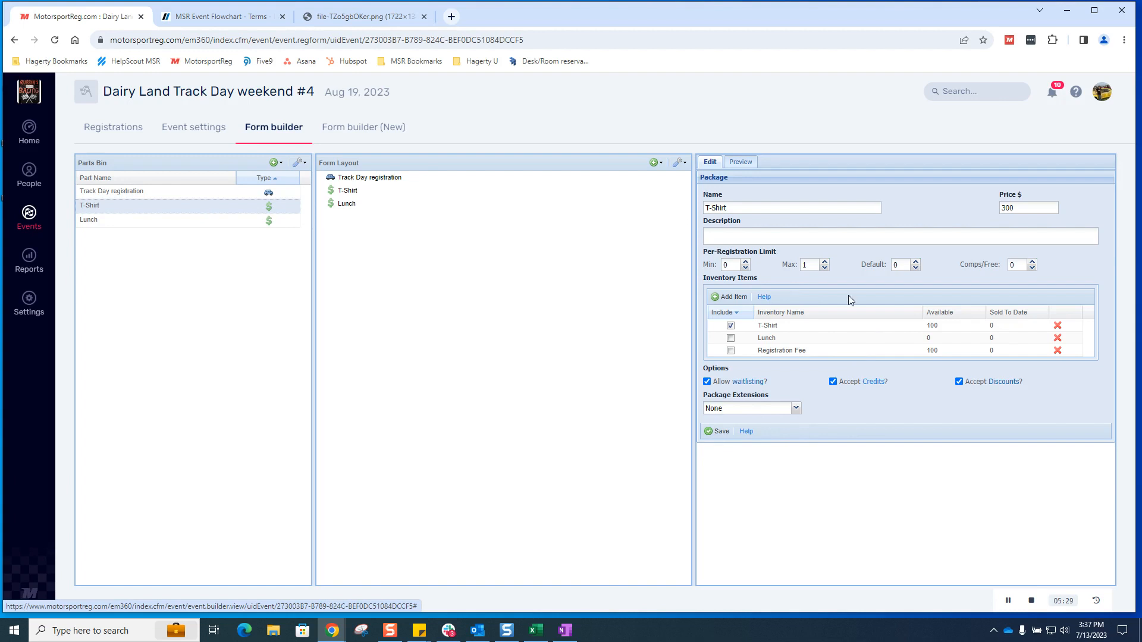
click(825, 261)
click(825, 262)
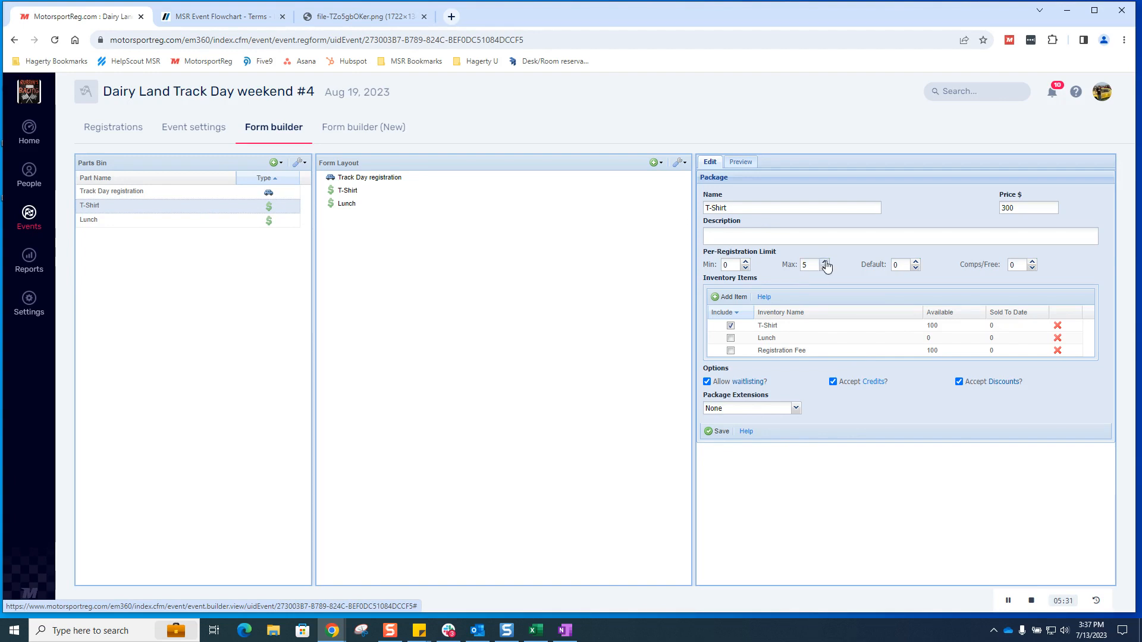
click(721, 432)
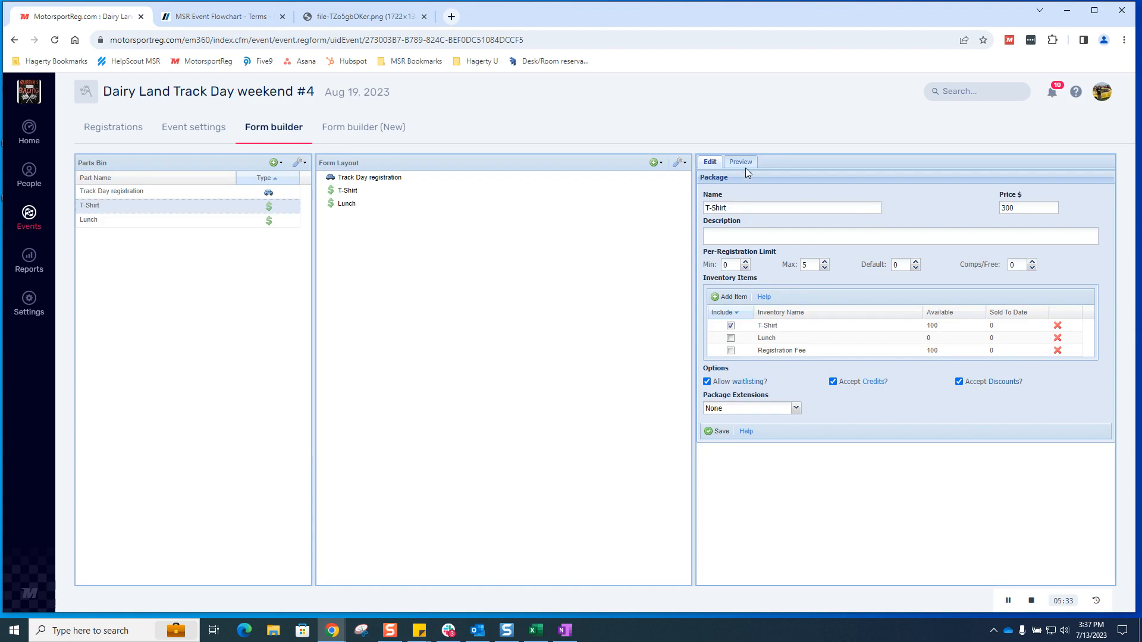
Preview the registration form and choose a quantity of 2 for the T-Shirt.
click(743, 163)
scroll(954, 409, down, 3)
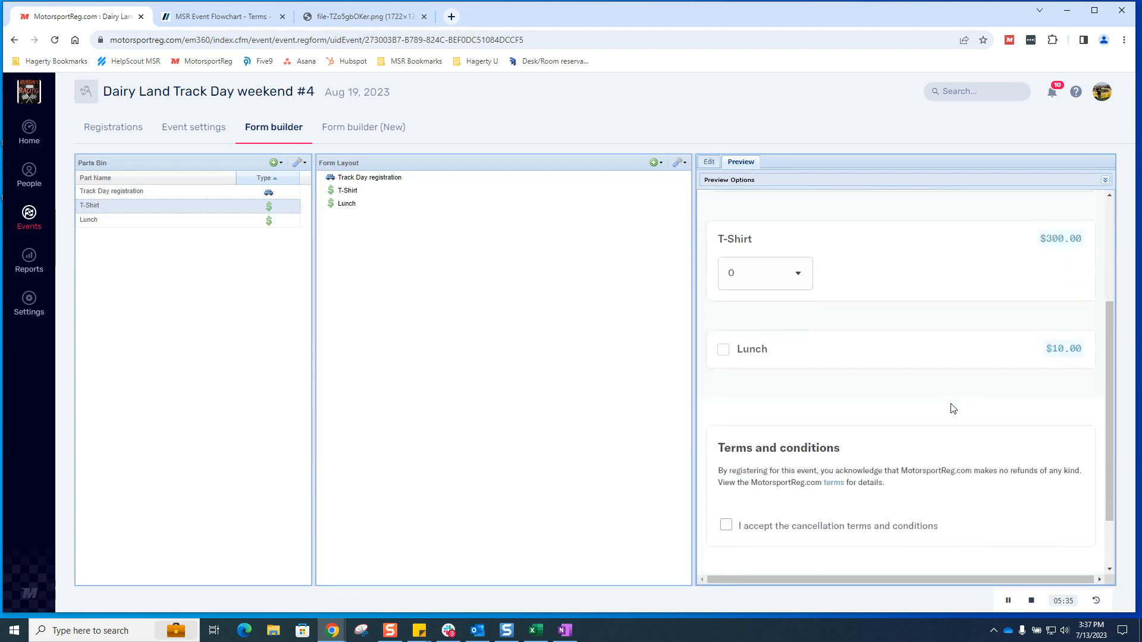
scroll(954, 409, up, 2)
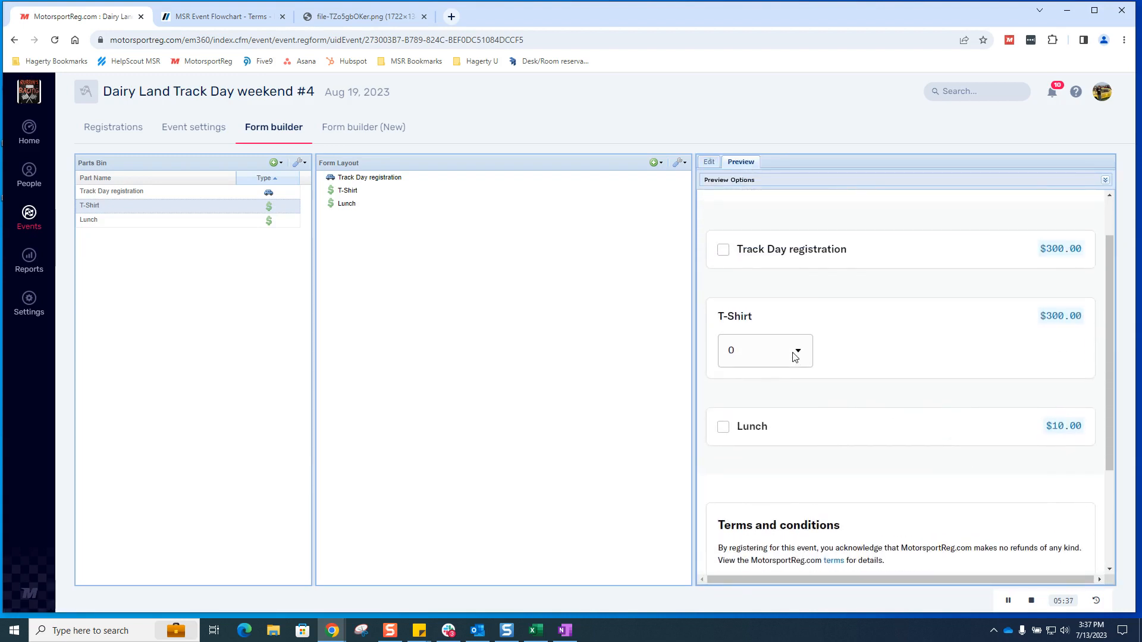
click(796, 357)
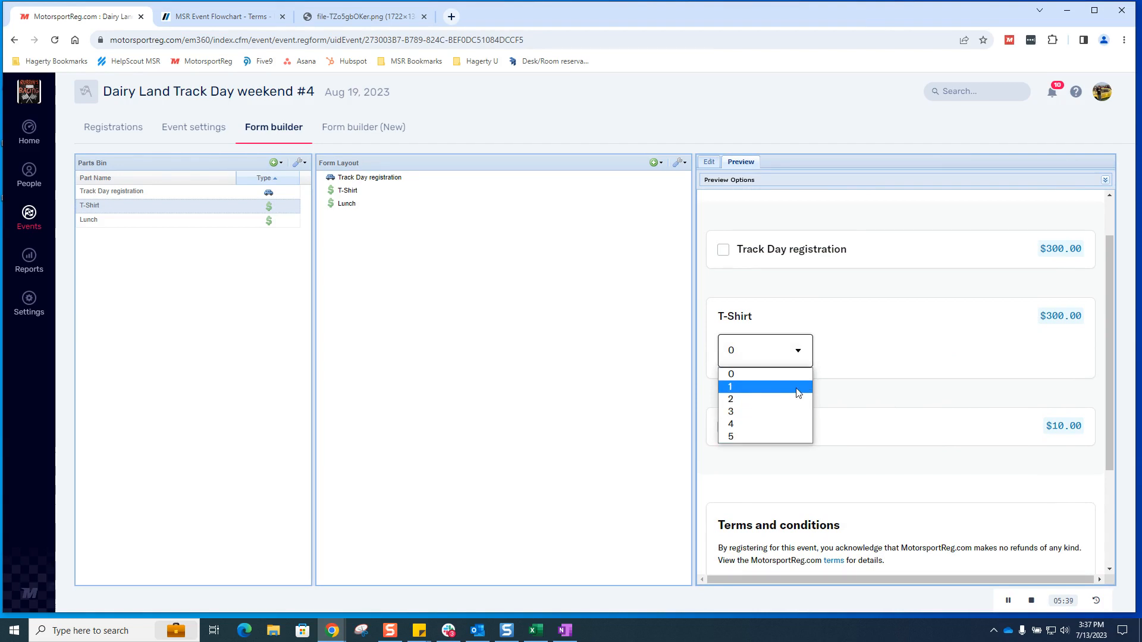
click(874, 365)
click(783, 357)
click(759, 399)
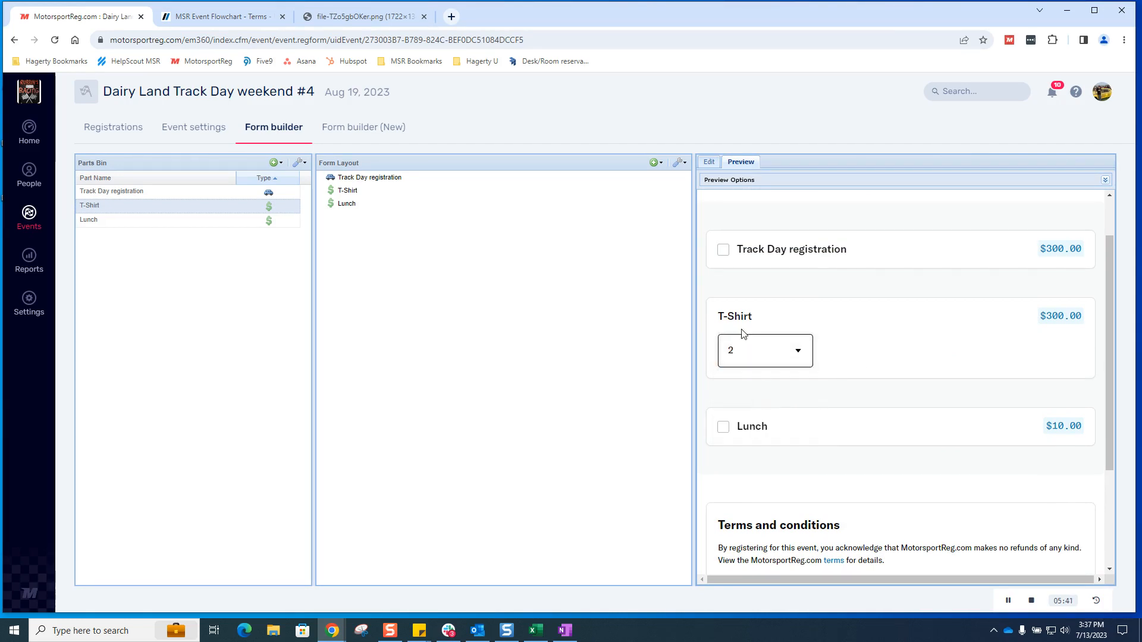
Select Track Day registration in the preview with the 1975 Oldsmobile Cutlass as vehicle and Intermediate as group.
click(724, 251)
click(862, 332)
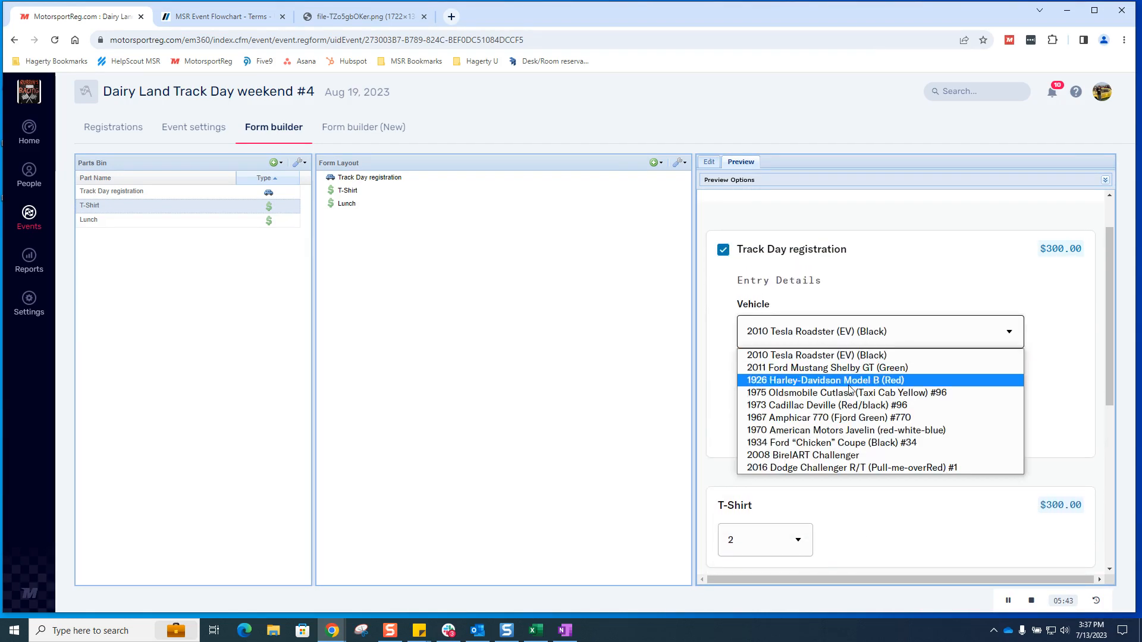
click(850, 391)
click(869, 423)
click(859, 466)
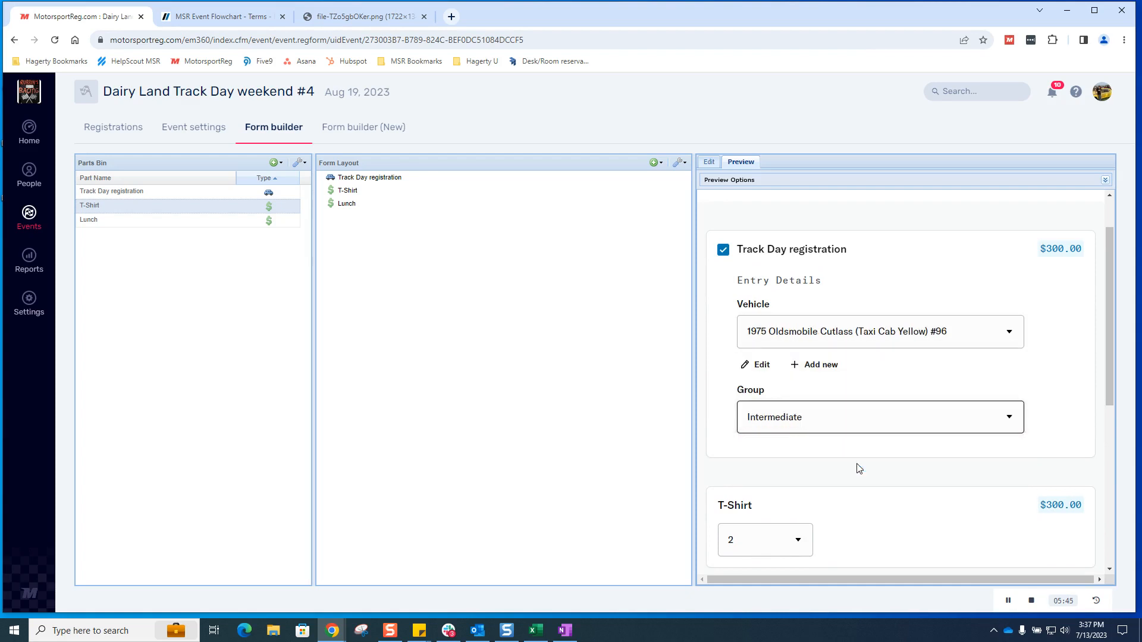
Accept the cancellation terms and conditions in the preview and proceed to checkout.
scroll(959, 451, down, 6)
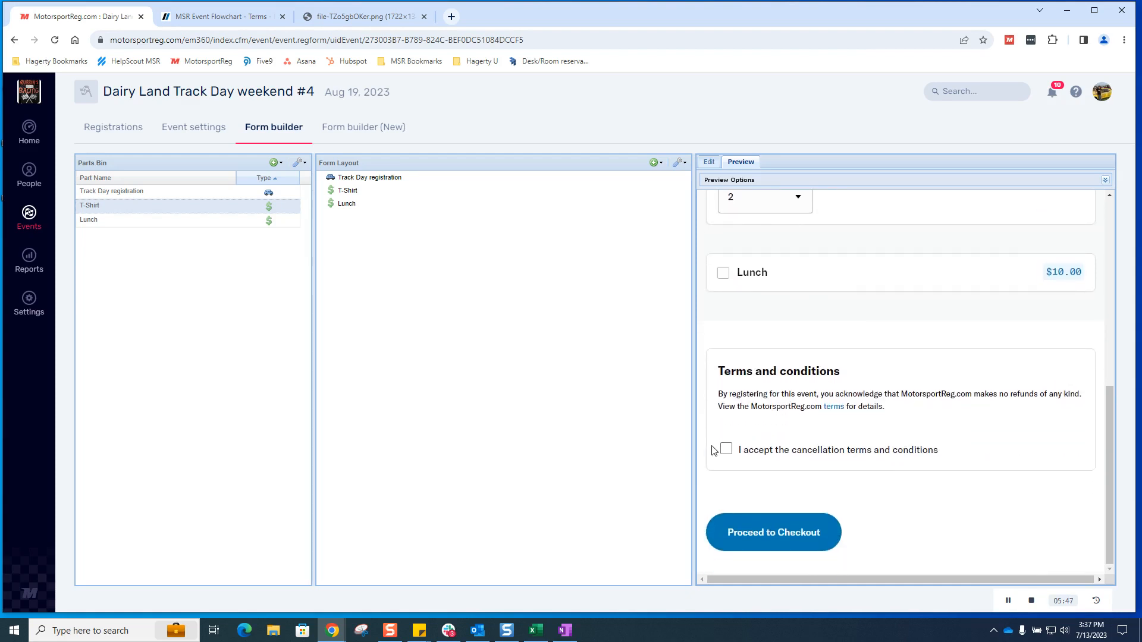
click(726, 449)
click(778, 532)
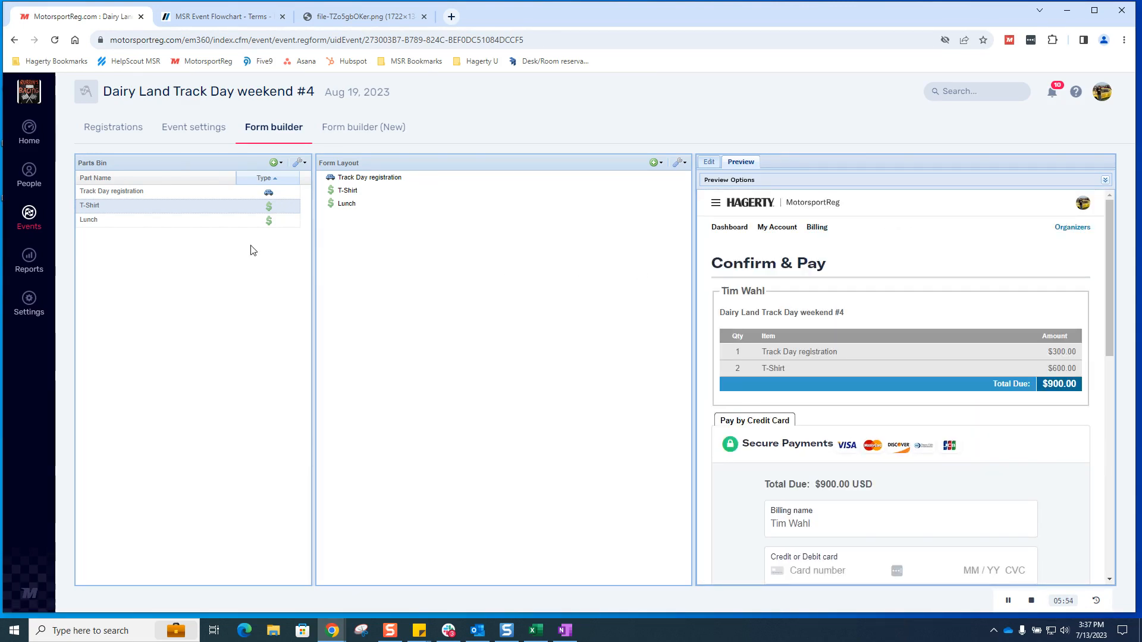
View the MotorsportReg event format flowchart image and switch to the MSR Event Flowchart - Terms article.
click(277, 163)
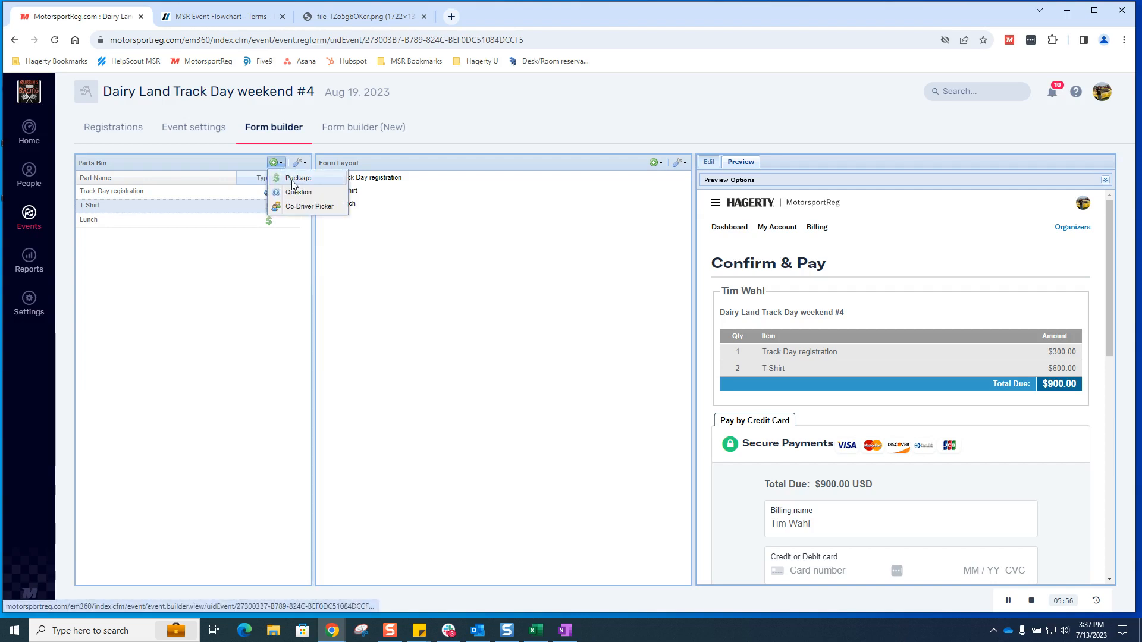
click(360, 20)
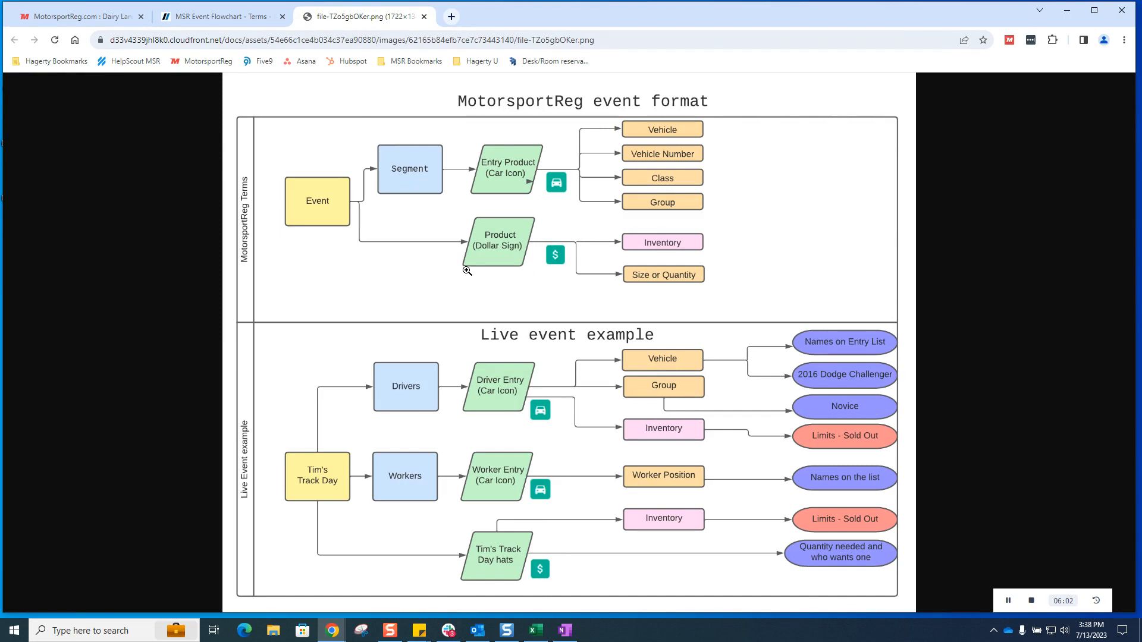
click(225, 24)
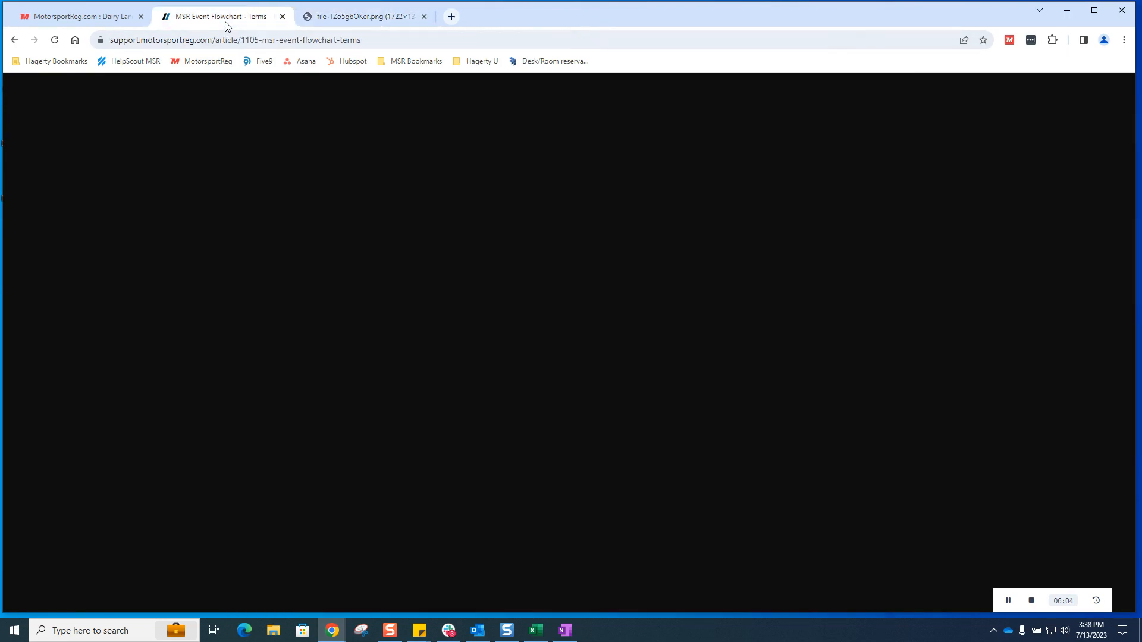
Examine the MotorsportReg event format flowchart image and return to the Dairy Land Track Day weekend #4 form builder.
click(350, 23)
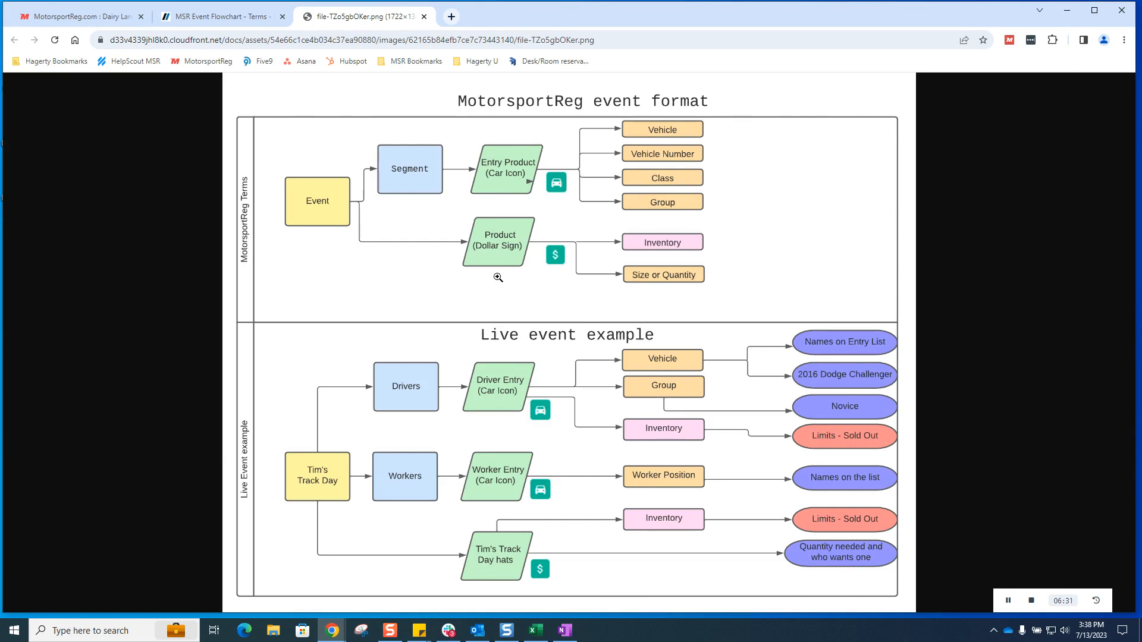
click(95, 18)
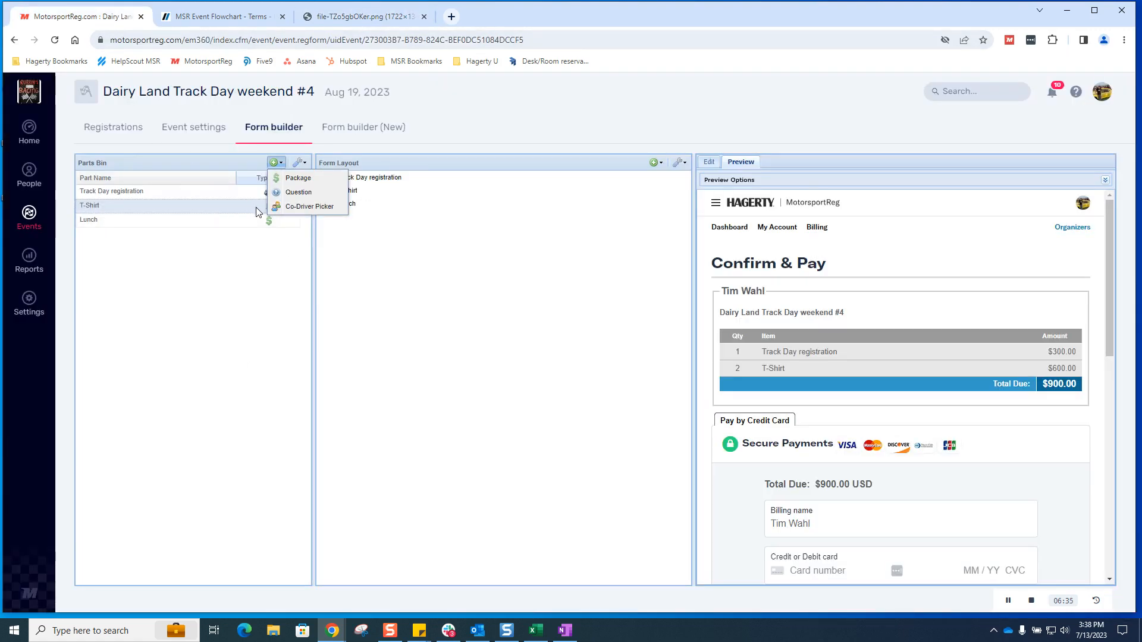
Add a question to the parts bin reading "Are you bringing a trailer?" with the report header "Trailer".
click(295, 192)
click(793, 207)
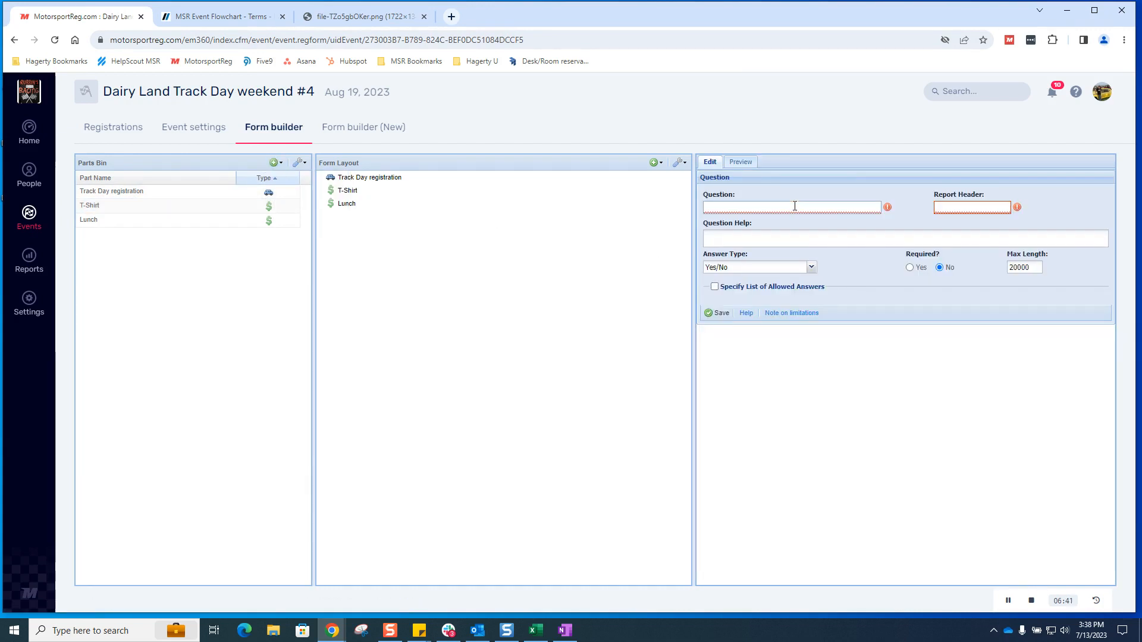
text(Are you bringing a trailer?)
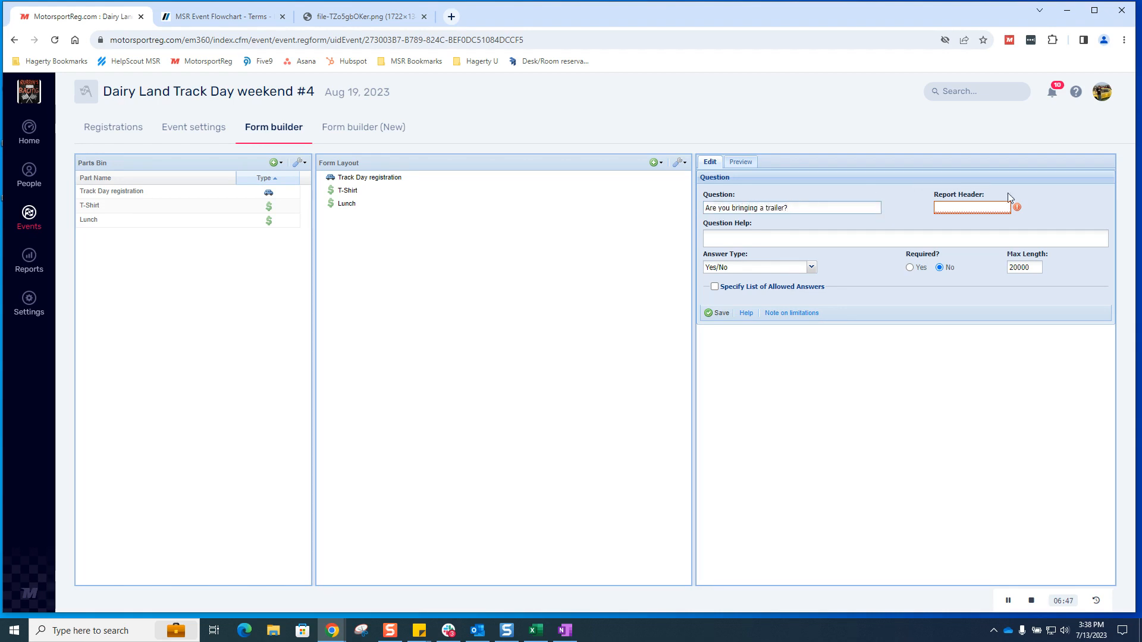
click(974, 208)
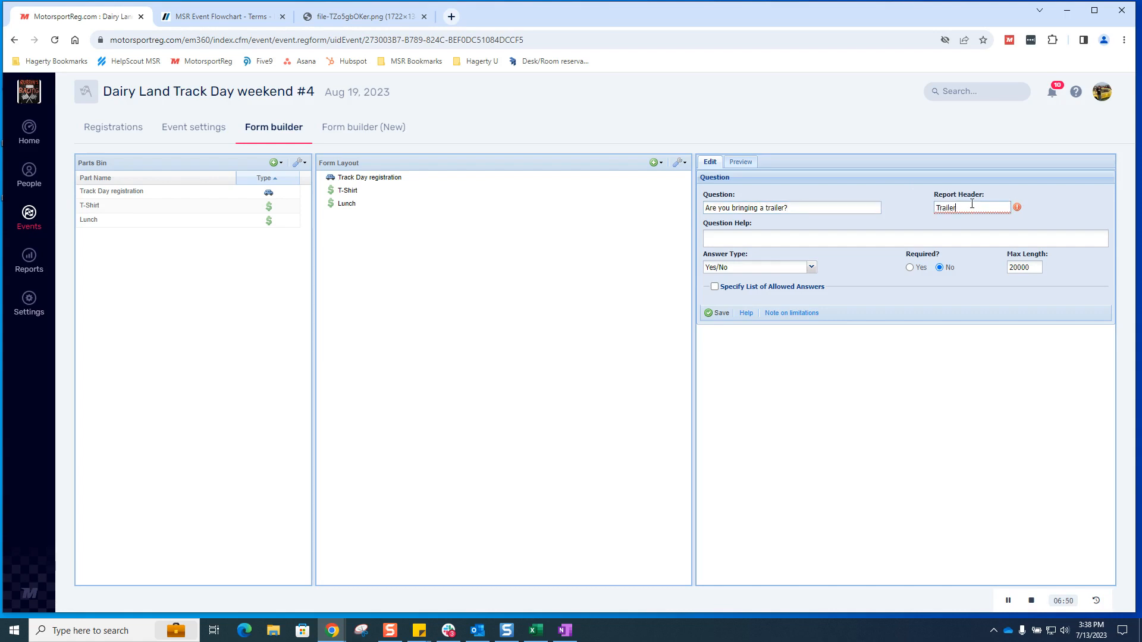
click(964, 228)
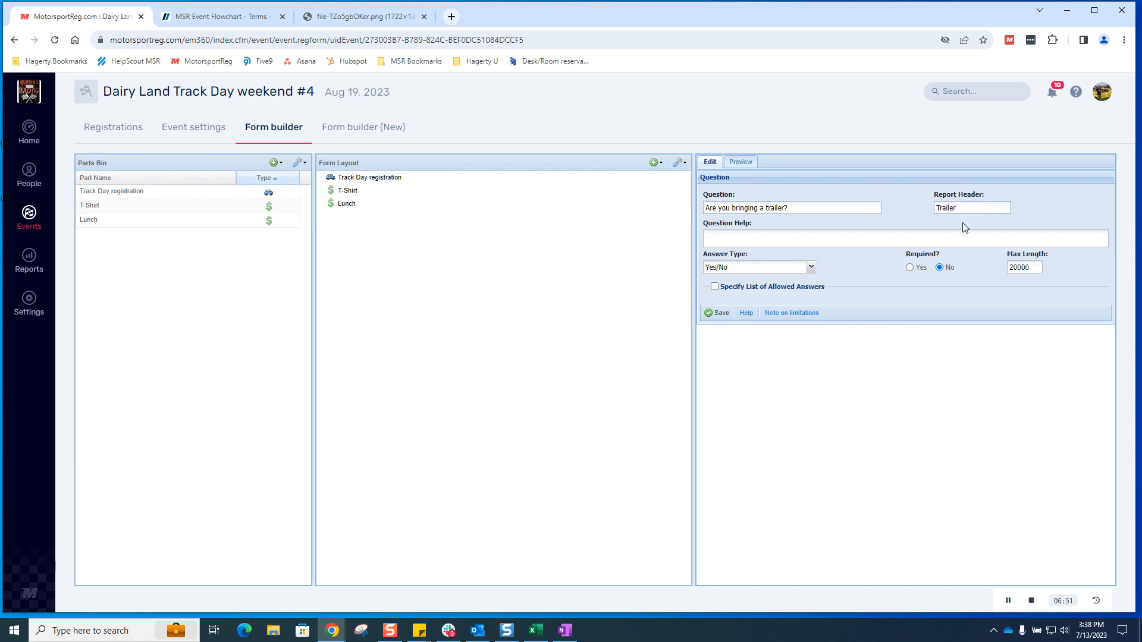
Set the trailer question's answer type to Text and make an answer required.
click(811, 268)
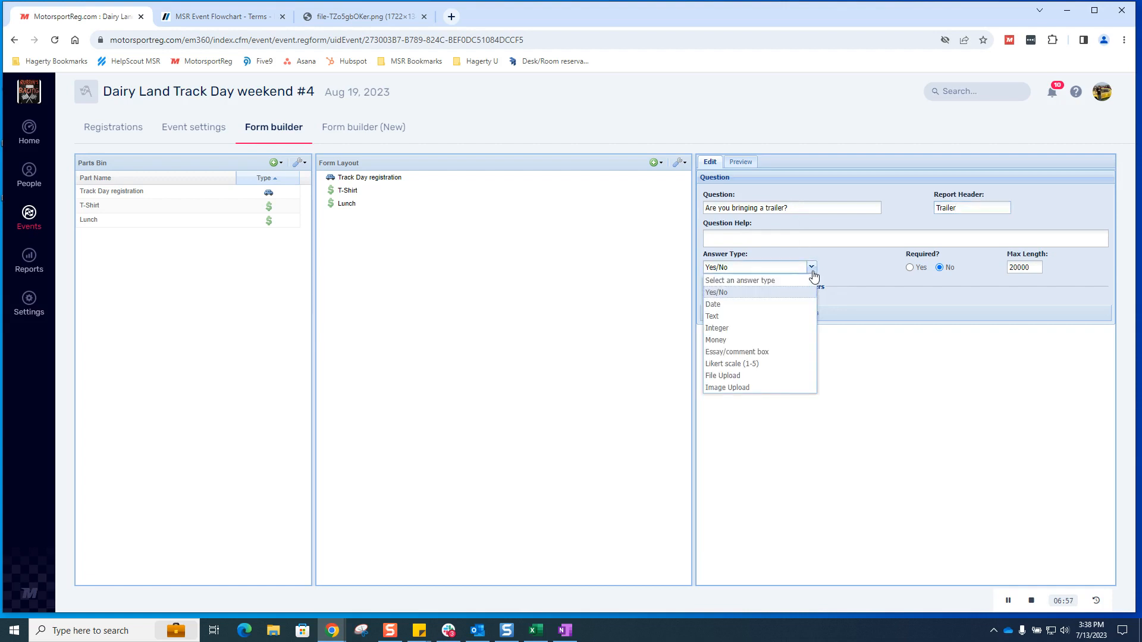
click(770, 316)
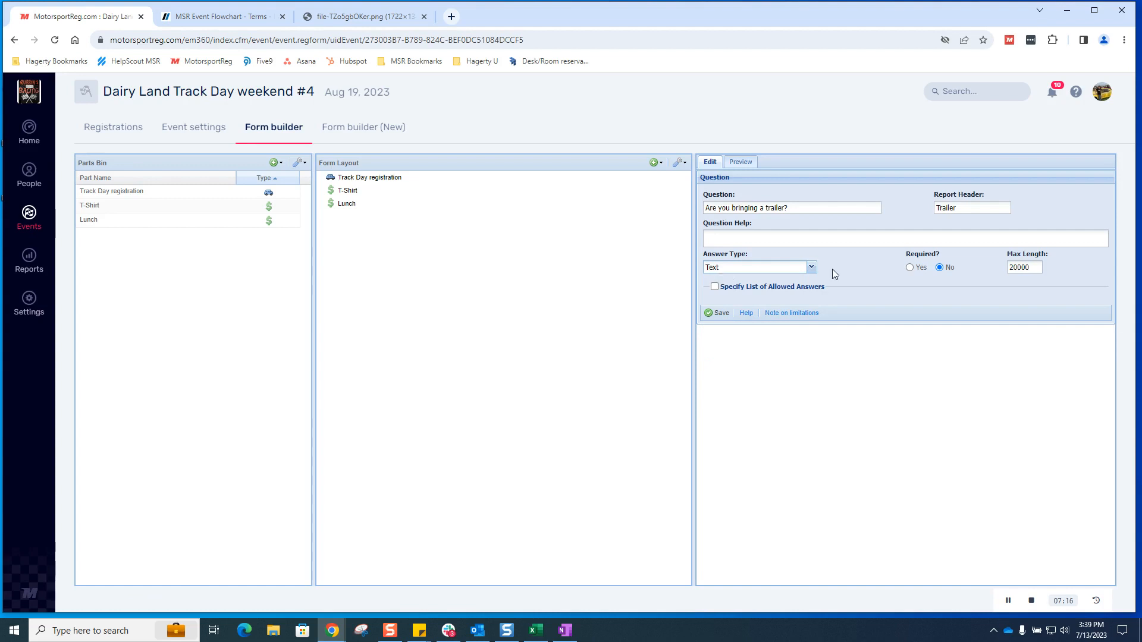
click(940, 268)
click(910, 268)
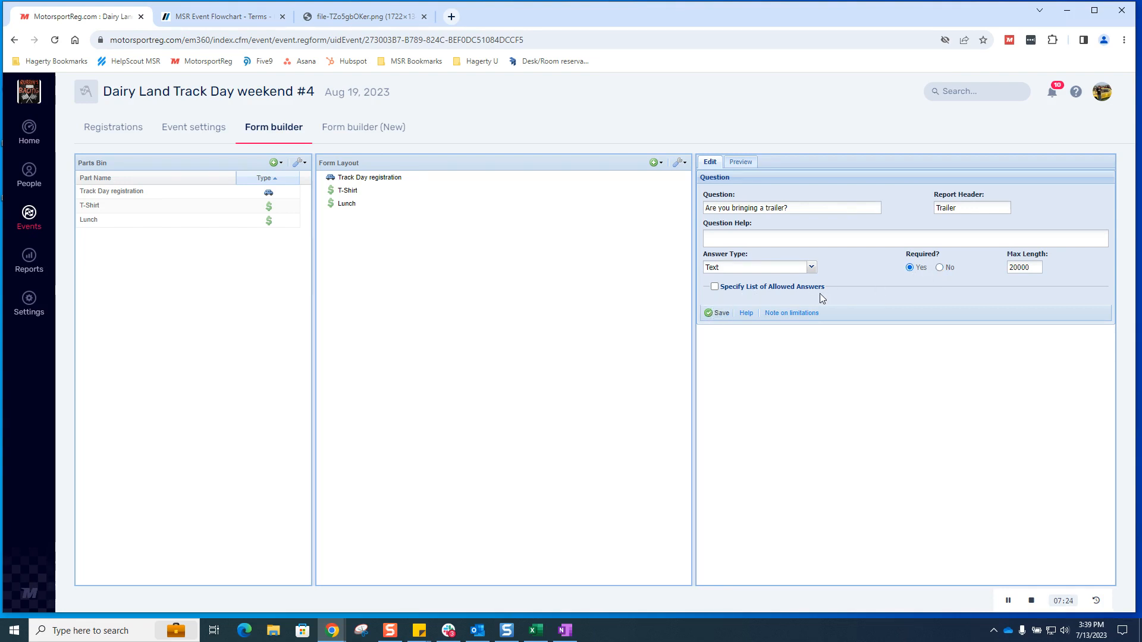
Restrict the trailer question to the allowed answers "Yes,No", keep max answers at 0, and save the question.
click(715, 288)
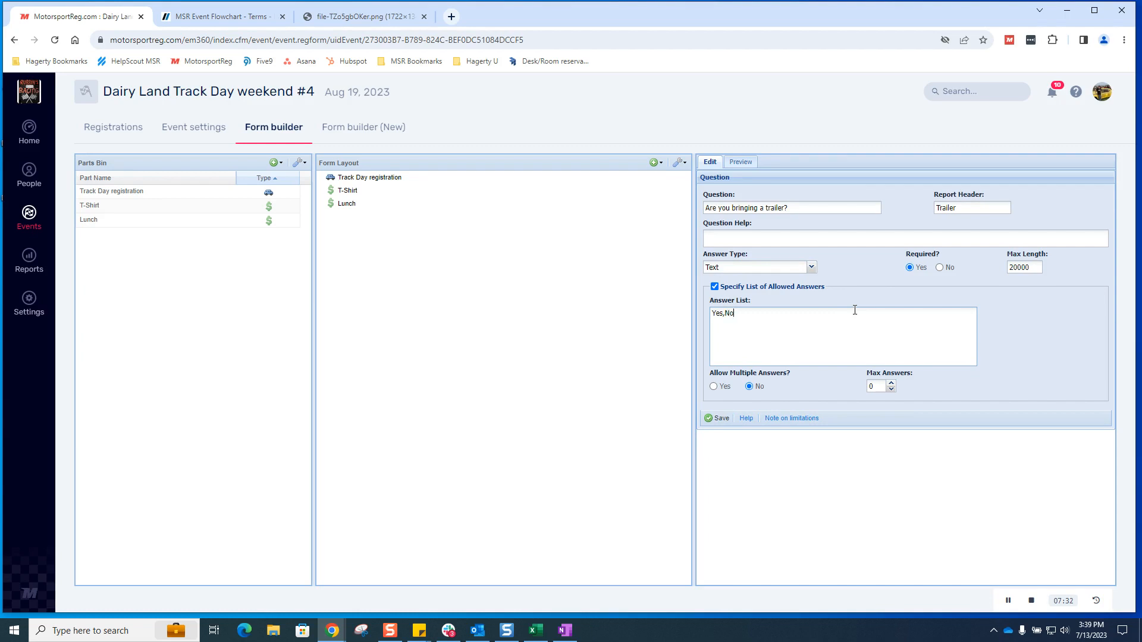
click(892, 385)
double_click(891, 390)
click(721, 419)
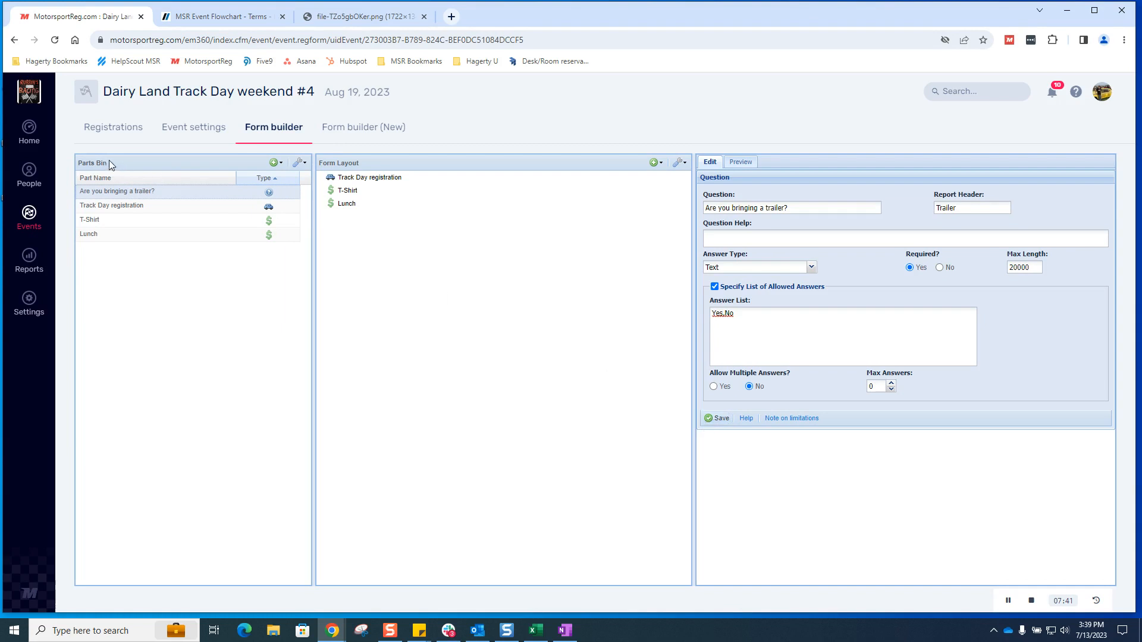
Place the trailer question above Track Day registration in the form layout and check its answer choices in the preview.
drag(130, 190, 356, 182)
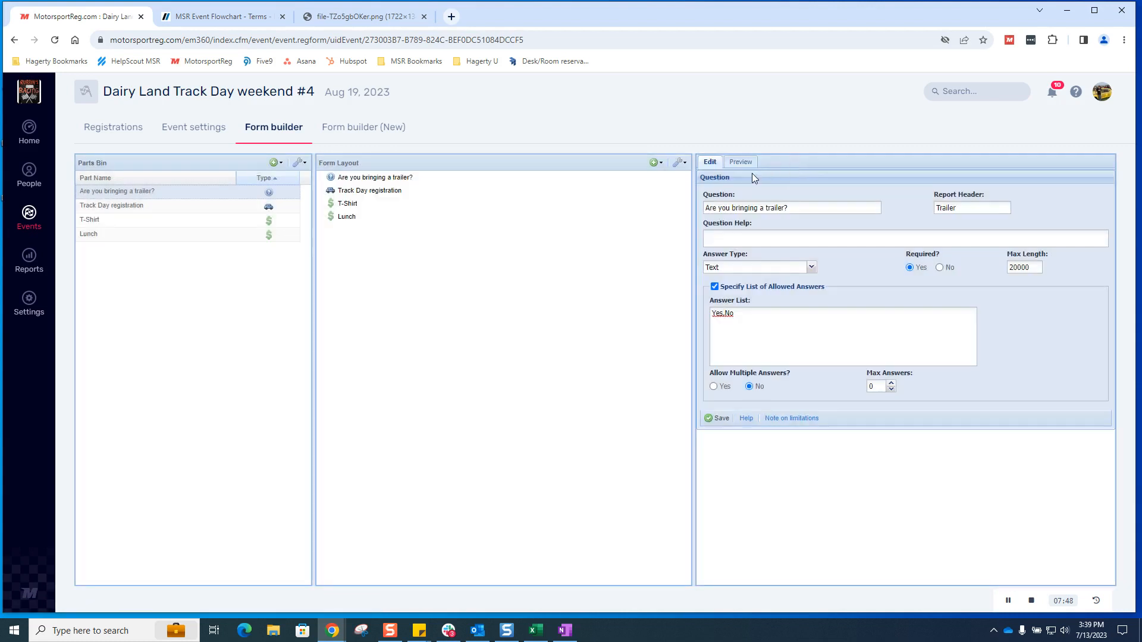
click(745, 164)
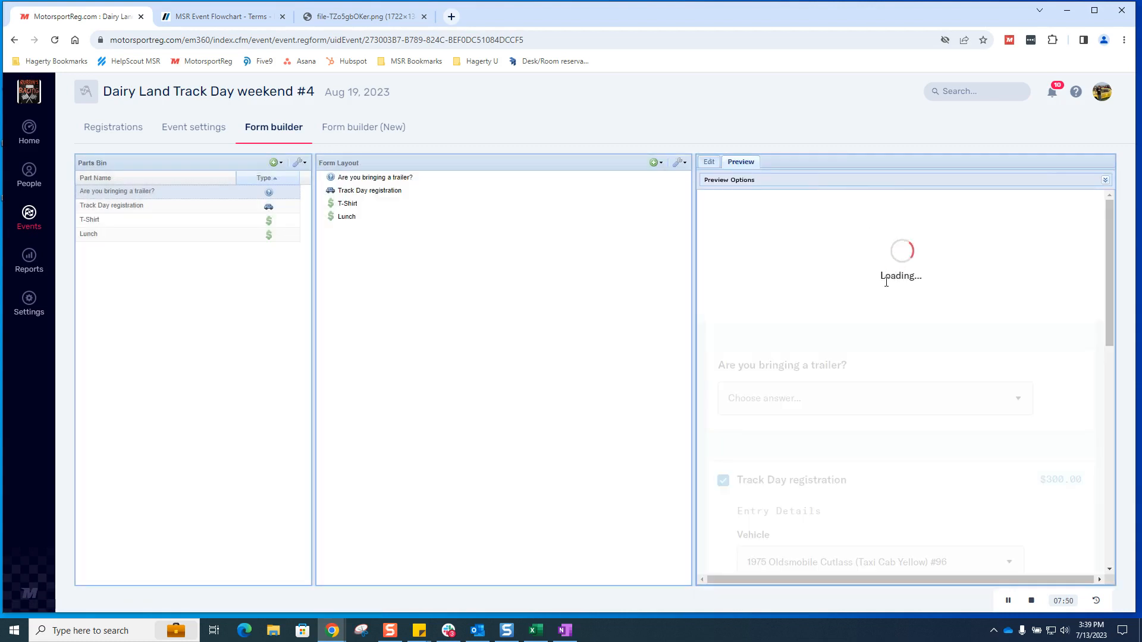
scroll(886, 345, down, 1)
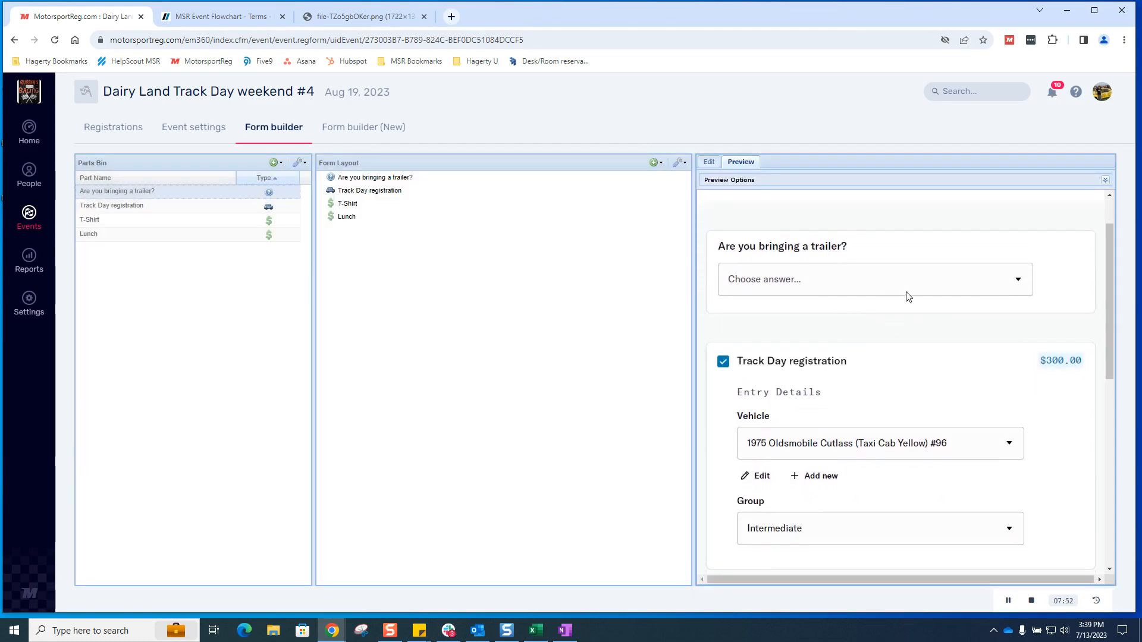
click(965, 285)
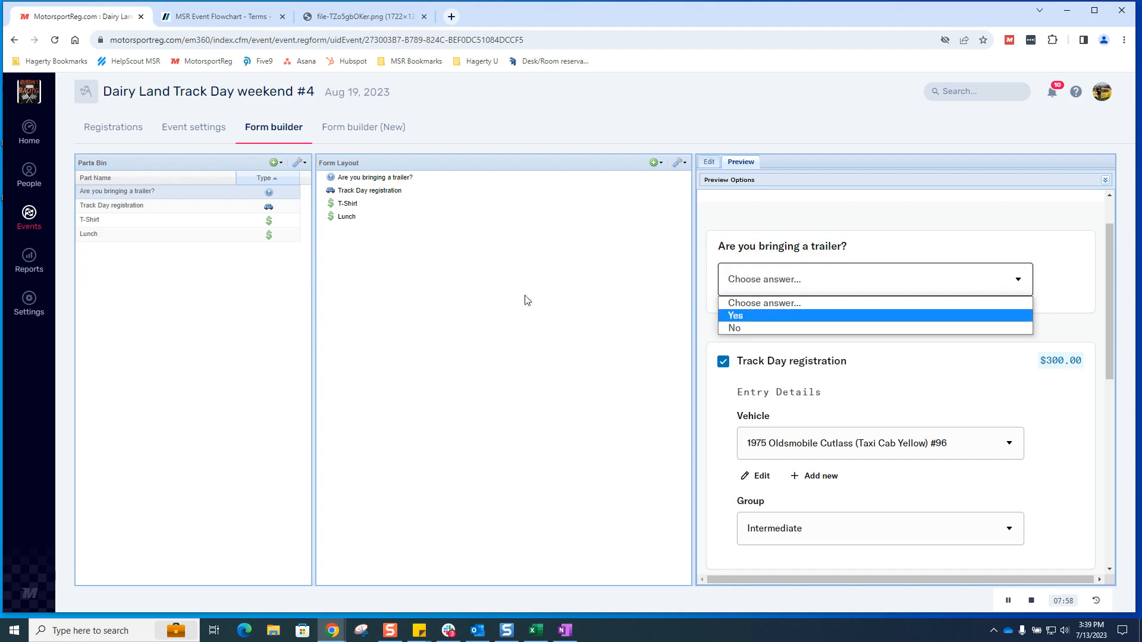
Add "What's a trailer?" to the trailer question's allowed answers and save it.
click(166, 193)
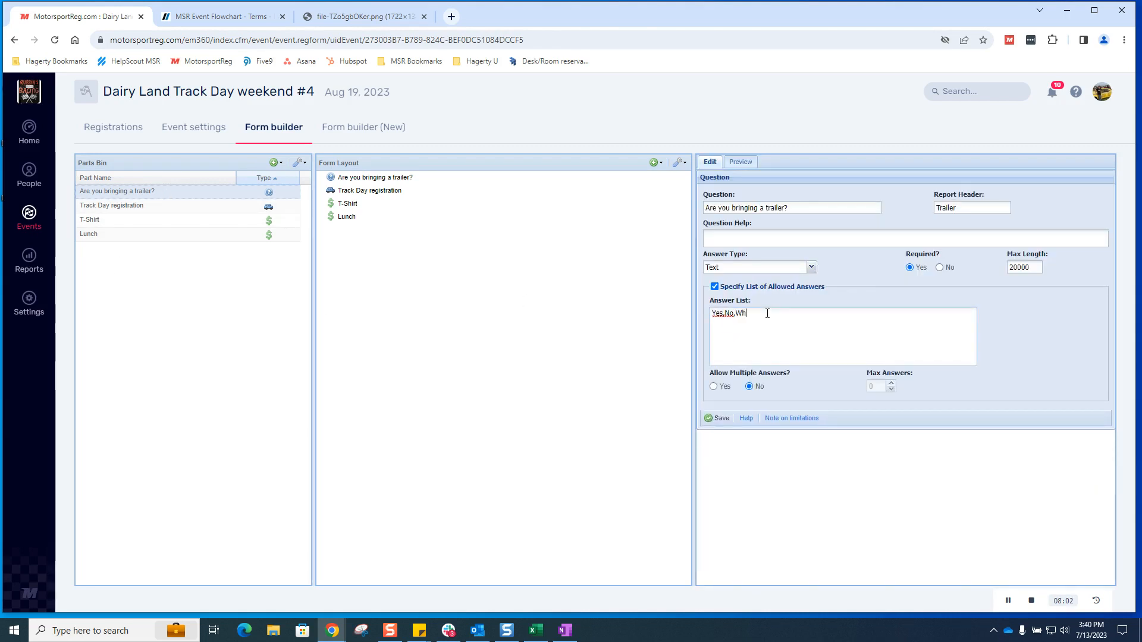
text('s a trailer?)
click(718, 420)
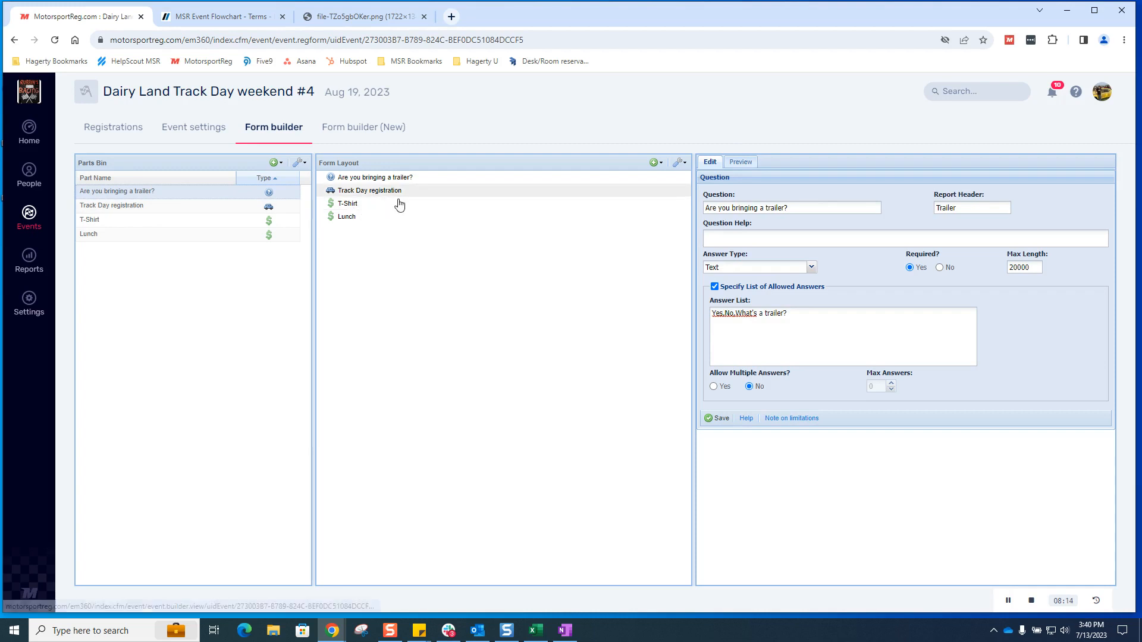
Answer the trailer question with "What's a trailer?" in the form preview and proceed to checkout.
click(740, 162)
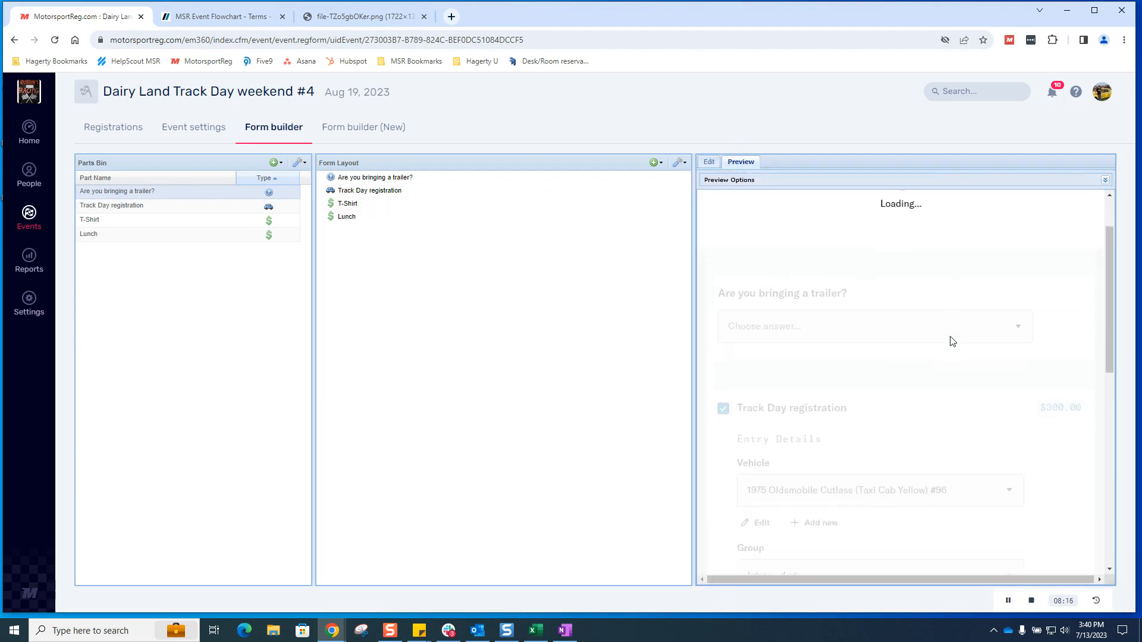
click(952, 281)
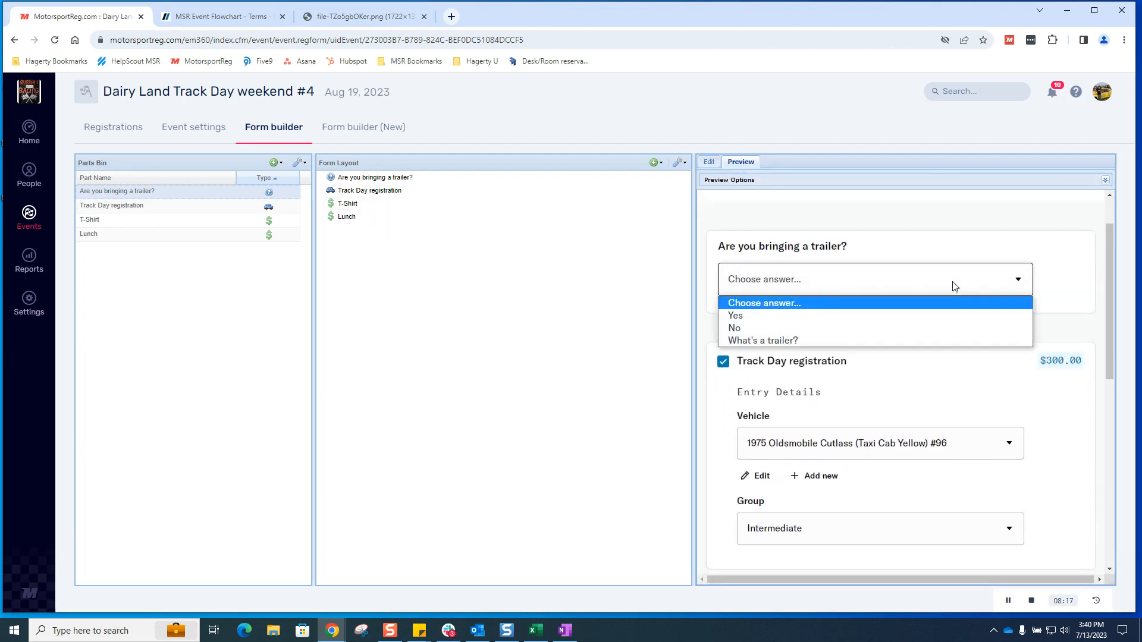
click(867, 340)
scroll(928, 392, down, 3)
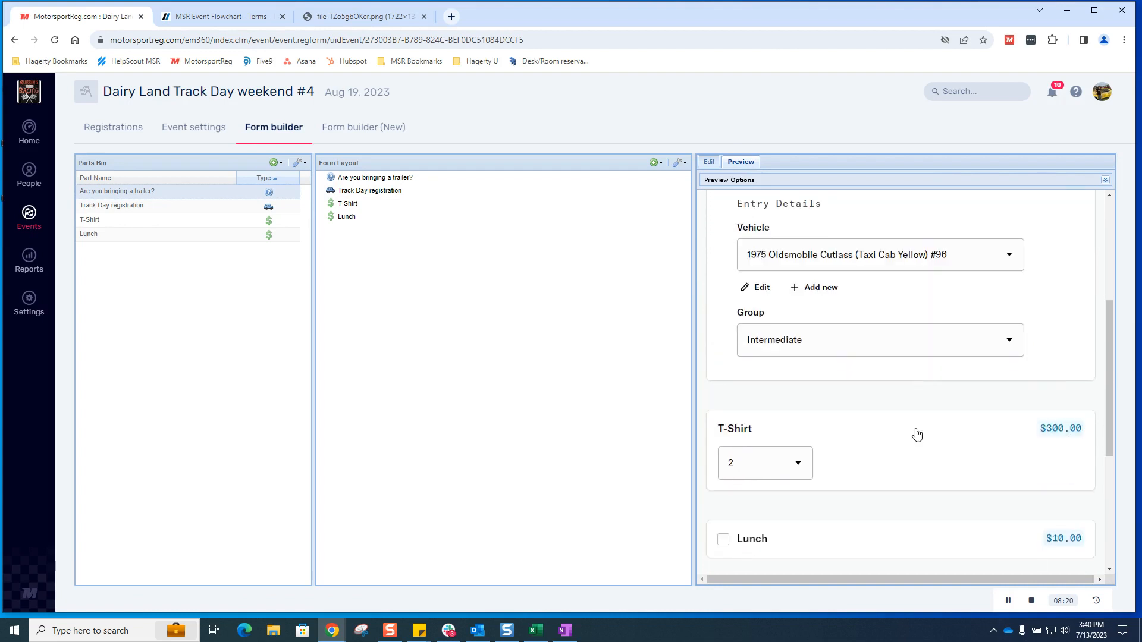
scroll(917, 435, down, 5)
click(836, 528)
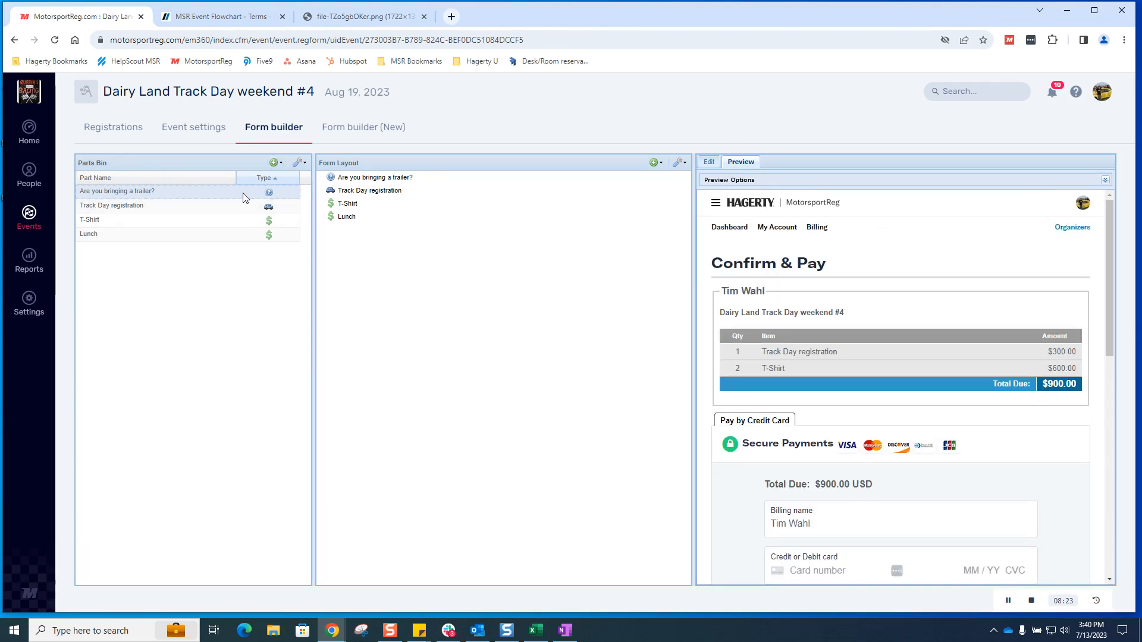
Add and save a co-driver picker labelled "Track Day Co-driver" that picks from assignments in the Registration Fee segment.
click(275, 163)
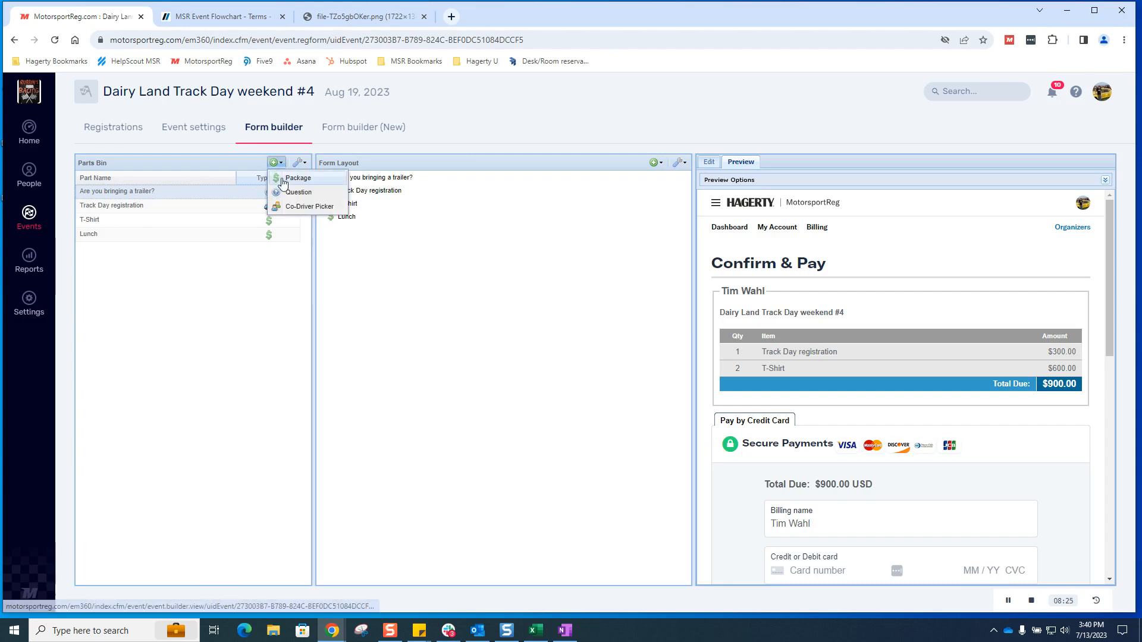
click(244, 276)
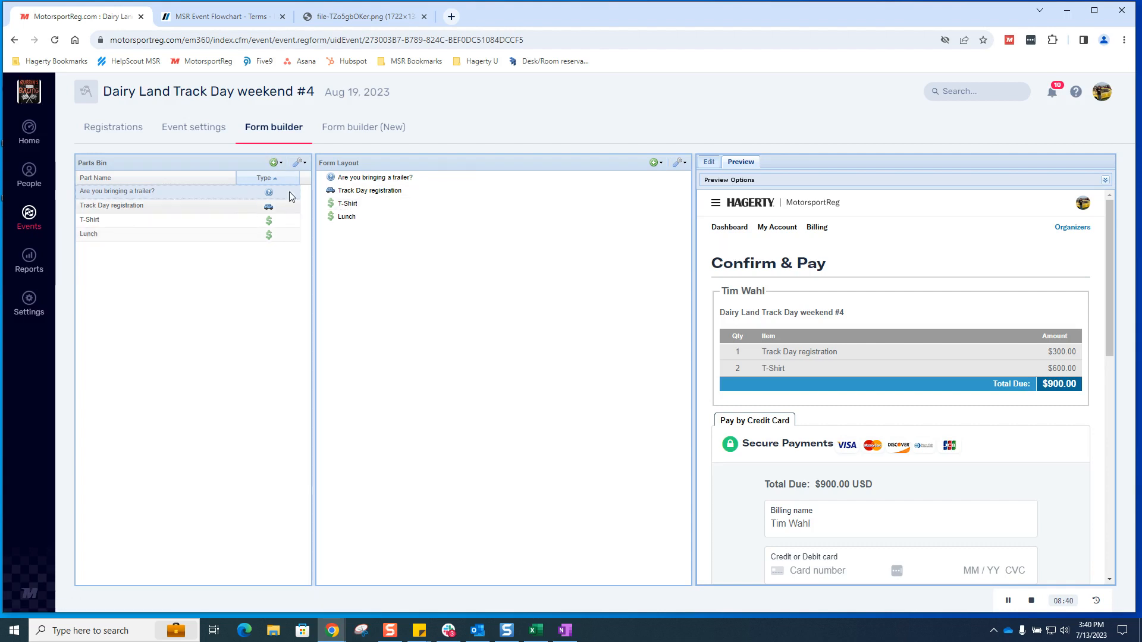
click(281, 164)
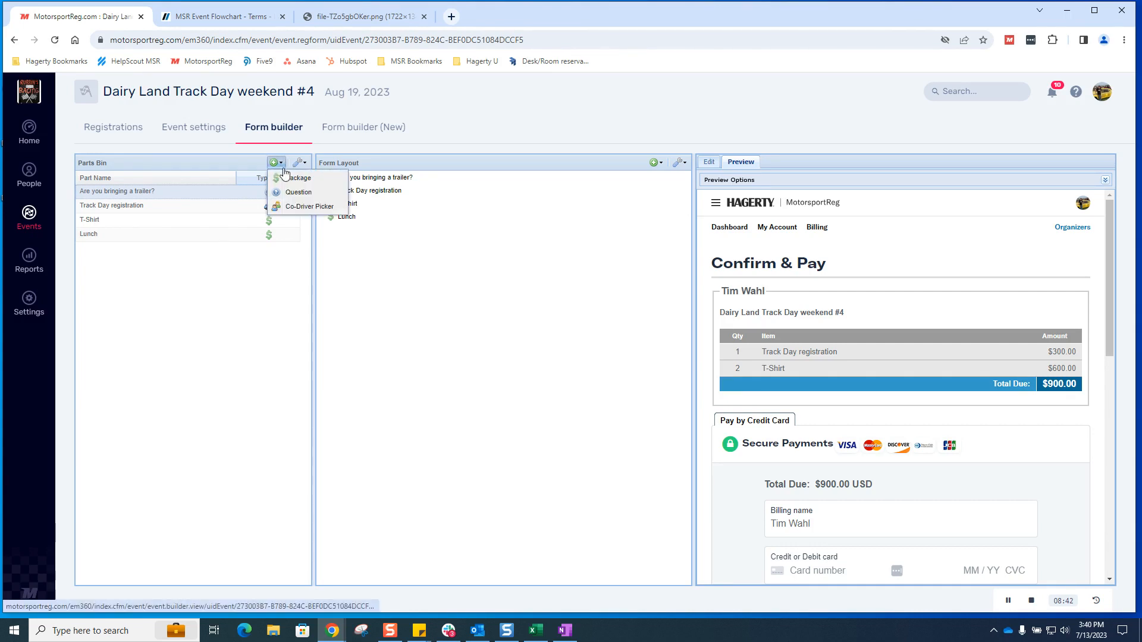
click(302, 209)
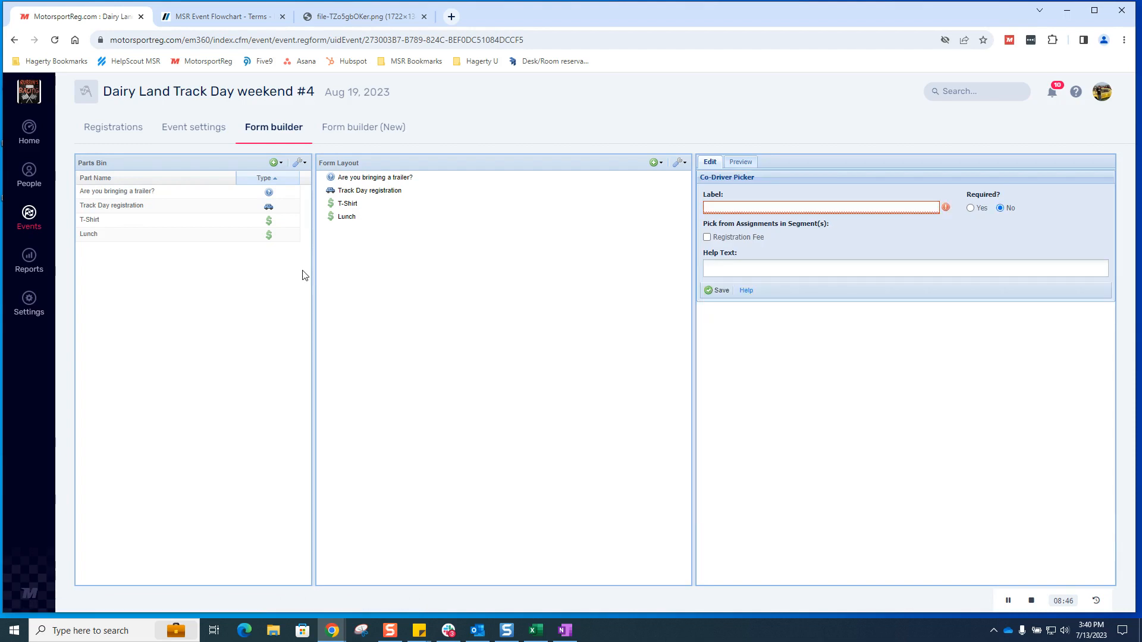
click(781, 205)
text(Co-dri)
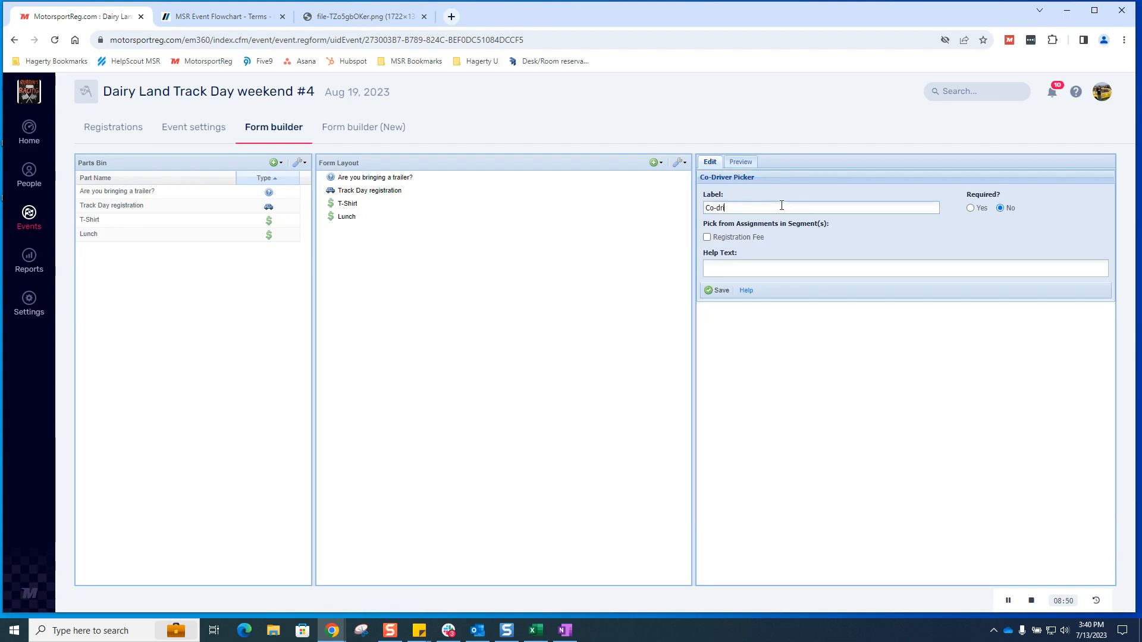
text(ver)
text(Track Day)
click(708, 290)
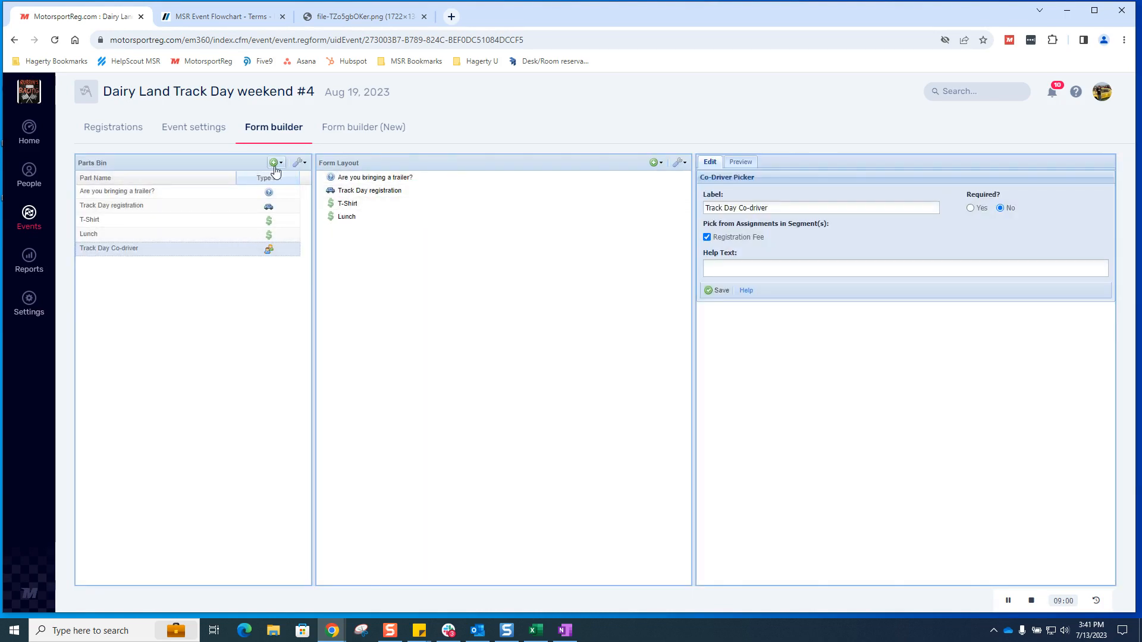
Clone the Track Day registration package in the parts bin.
right_click(230, 208)
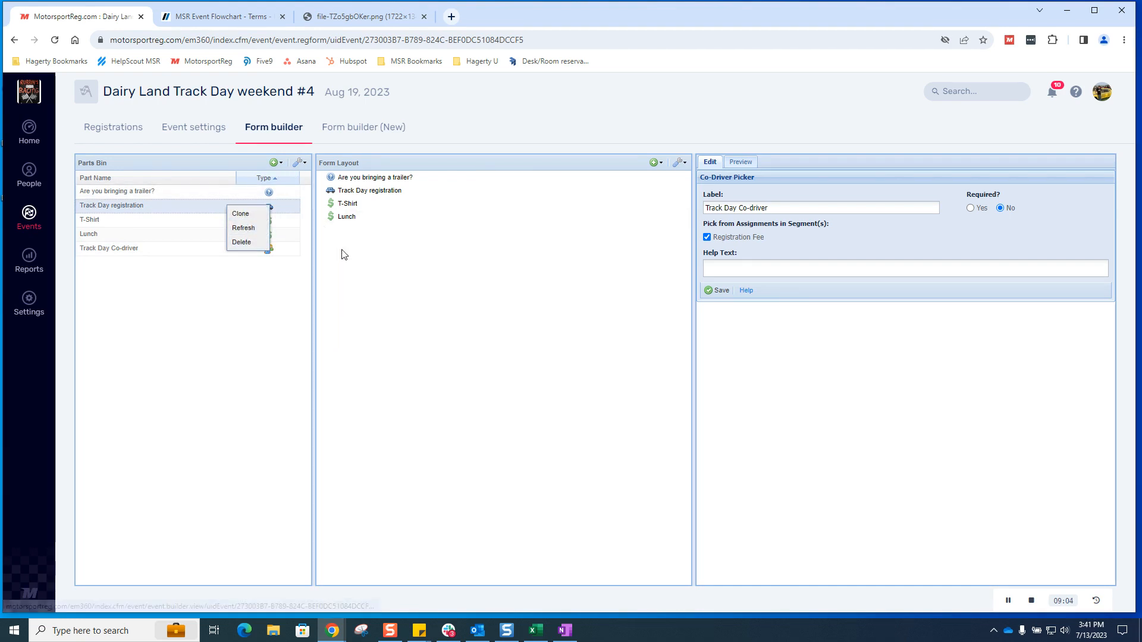
click(302, 166)
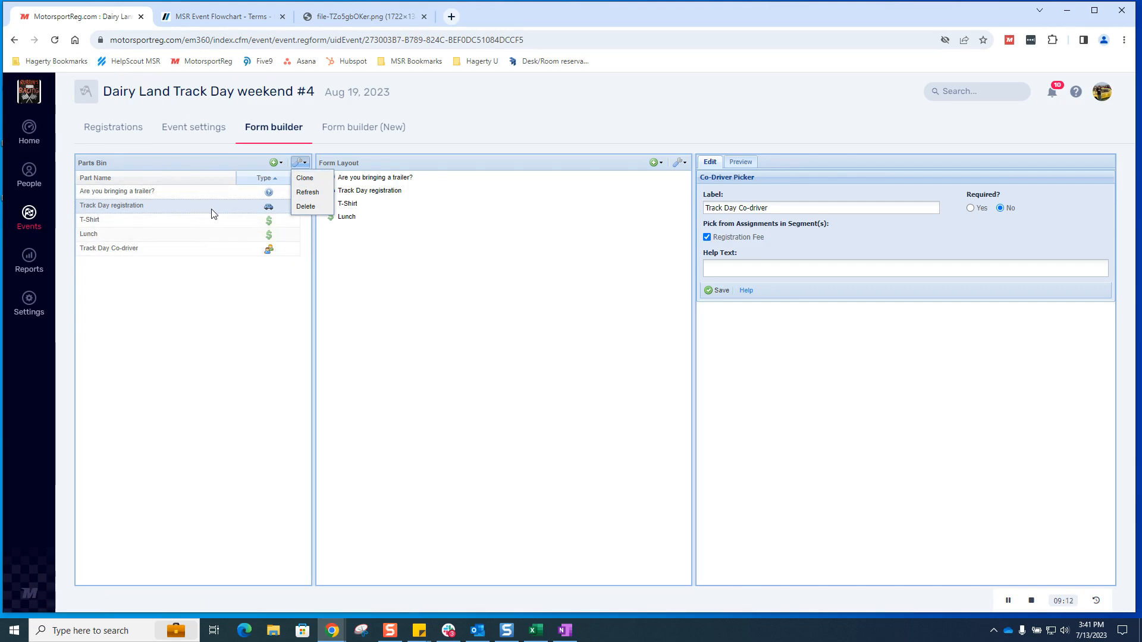
click(305, 178)
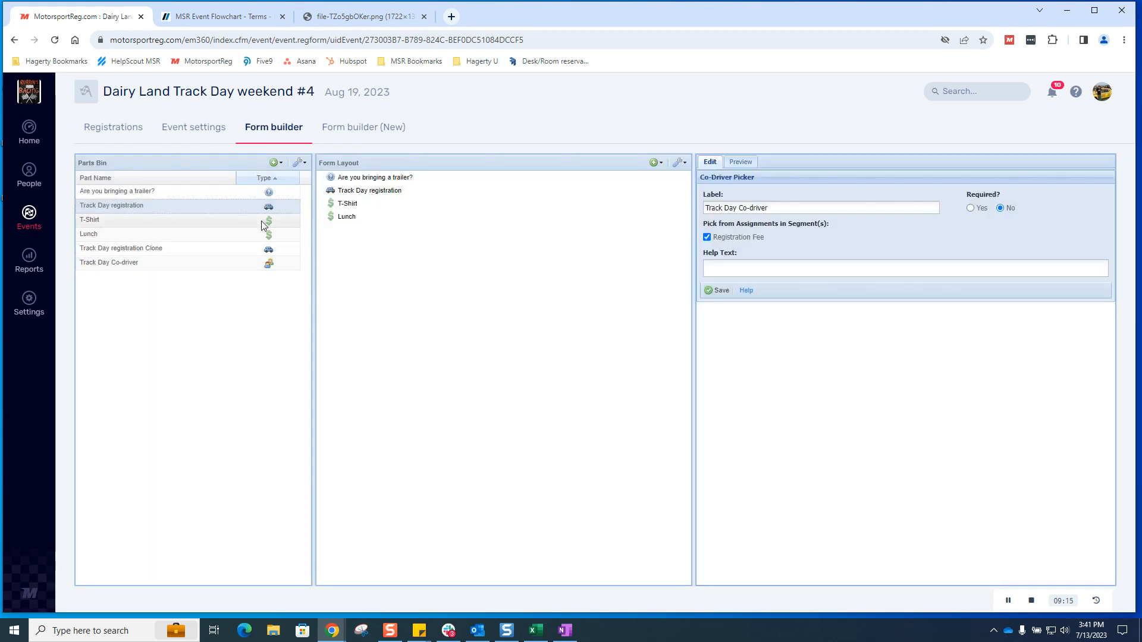
Refresh the parts bin and reload the form builder page.
right_click(272, 210)
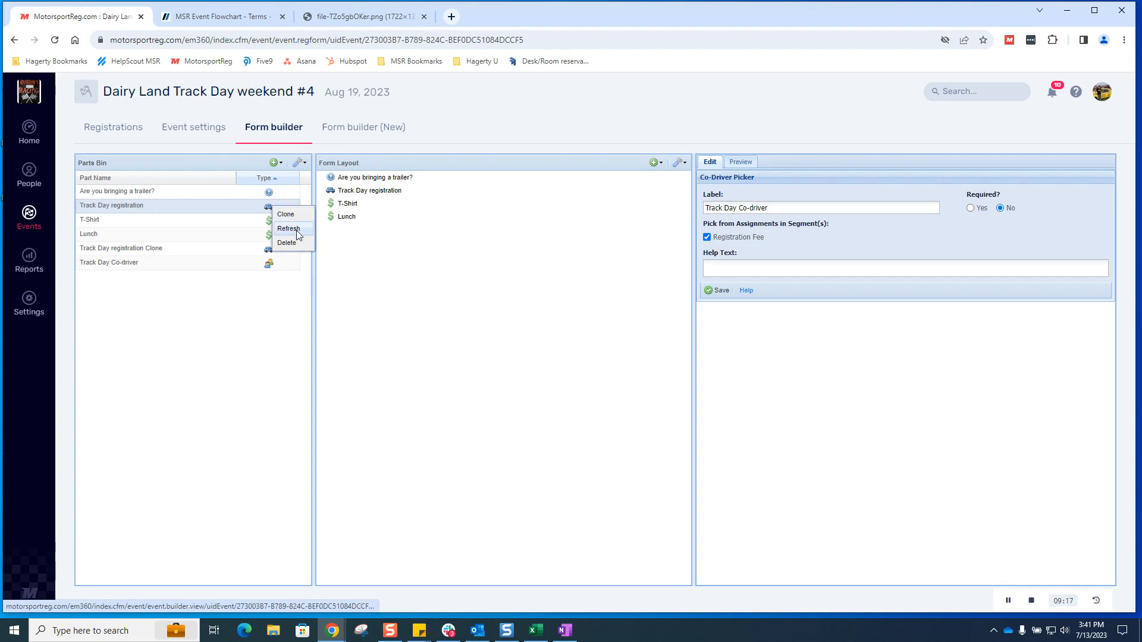
click(296, 230)
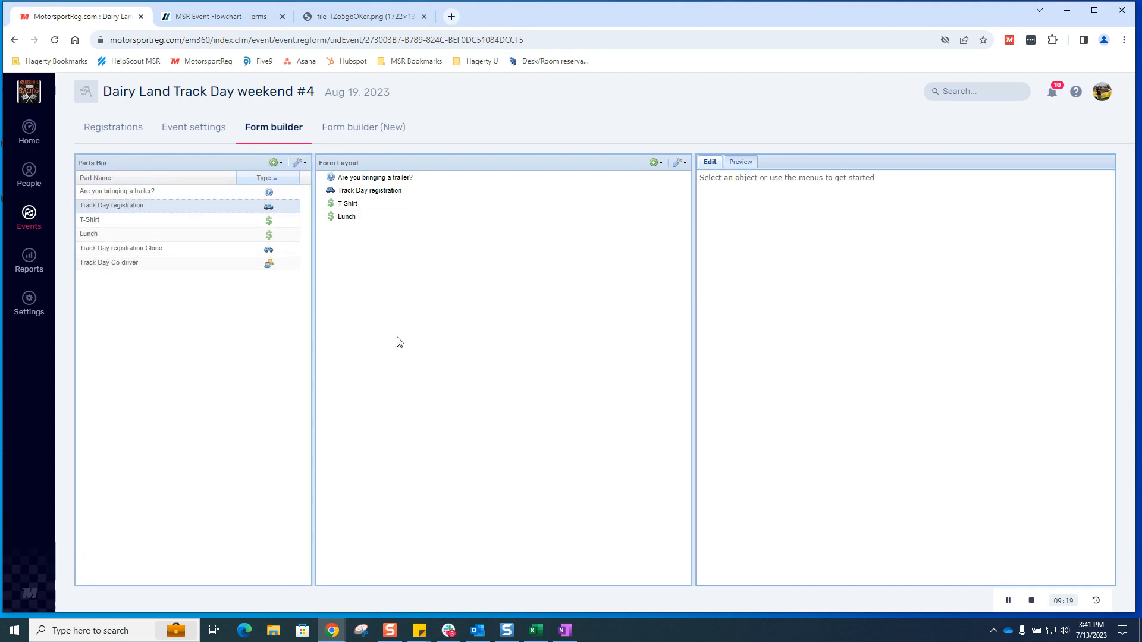
click(54, 41)
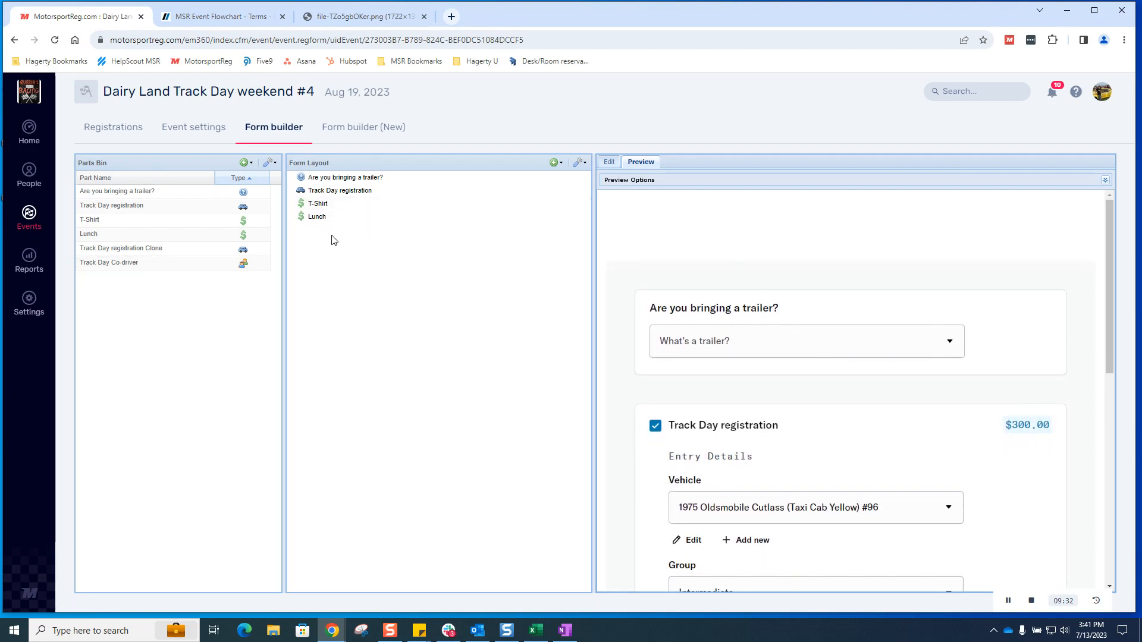
Rename the cloned registration package as "Track Day co-driver" and set its price to $100.
click(190, 249)
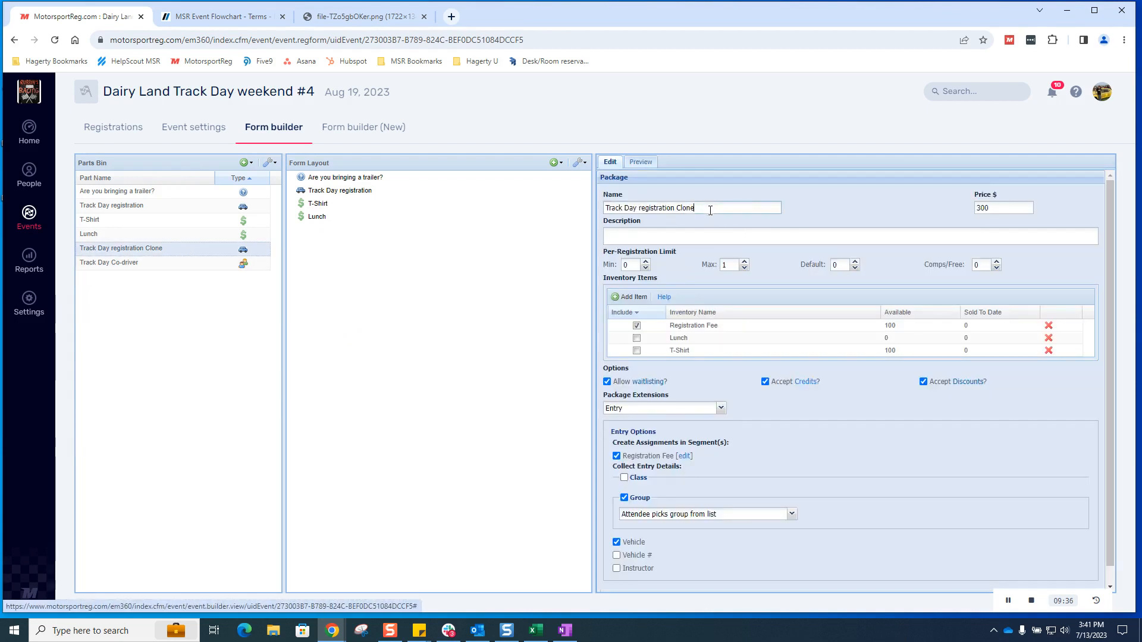
drag(710, 211, 640, 211)
text(ck Day co-d)
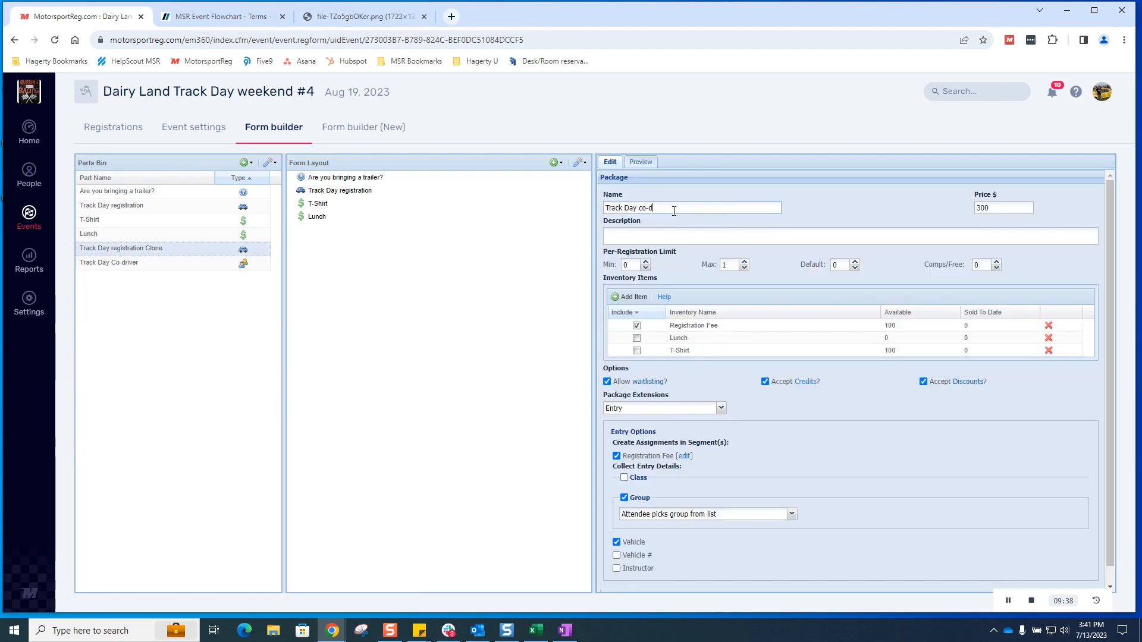
text(river)
key(Tab)
text(100)
Add a Track Day co-driver inventory item to the co-driver package and save the package.
click(631, 297)
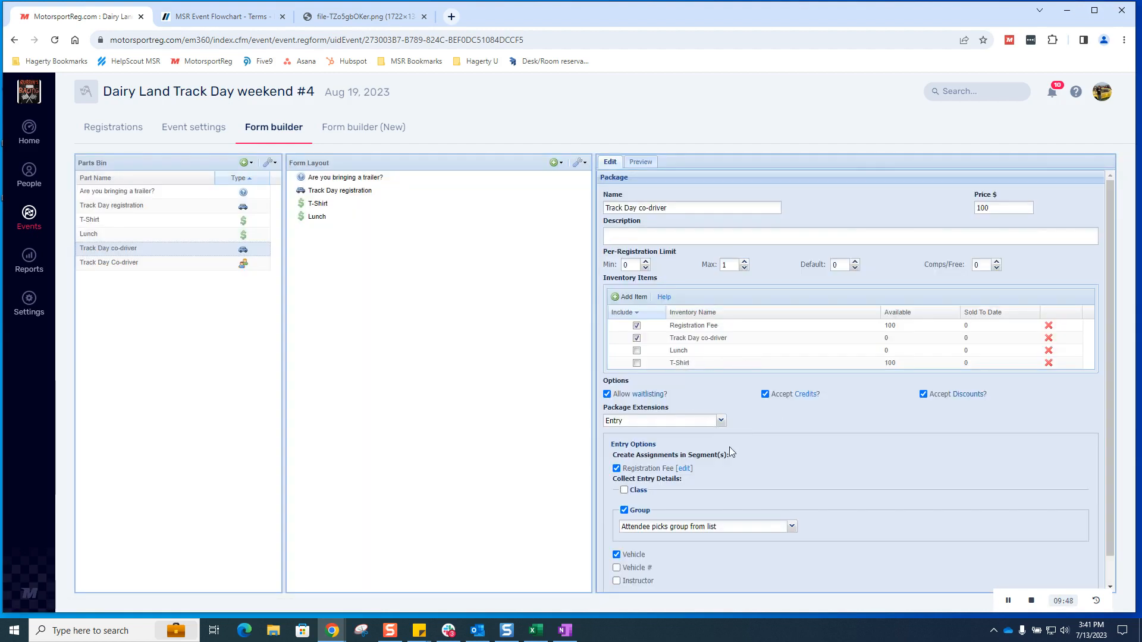
scroll(774, 507, down, 1)
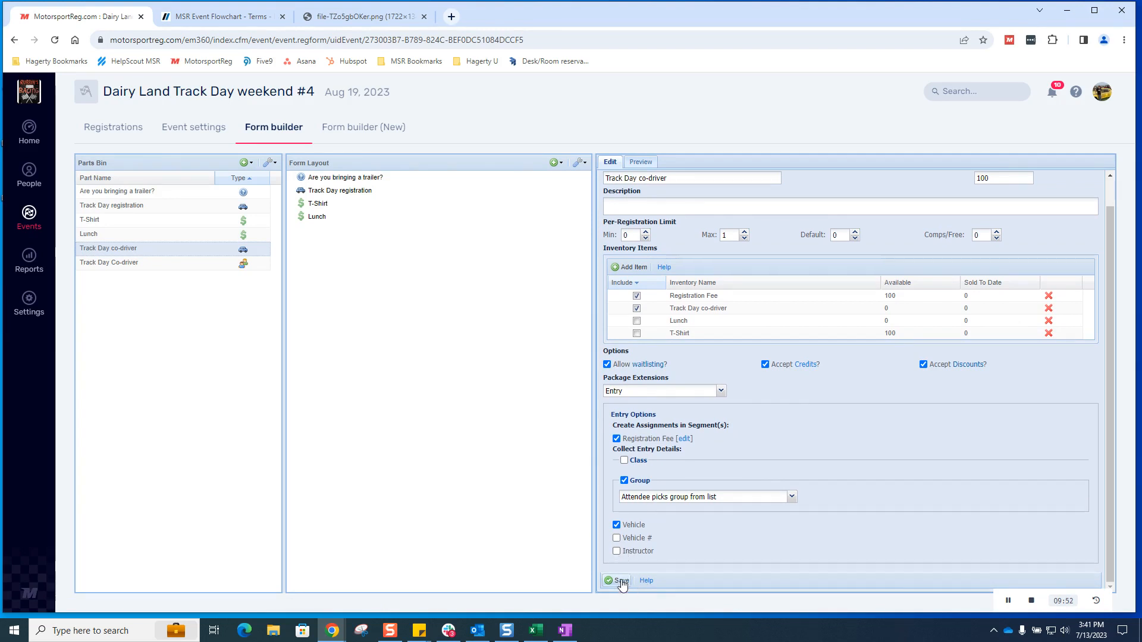
click(621, 581)
Refresh the form layout, then add and save a required group titled "Choose your Entry".
click(578, 163)
click(564, 177)
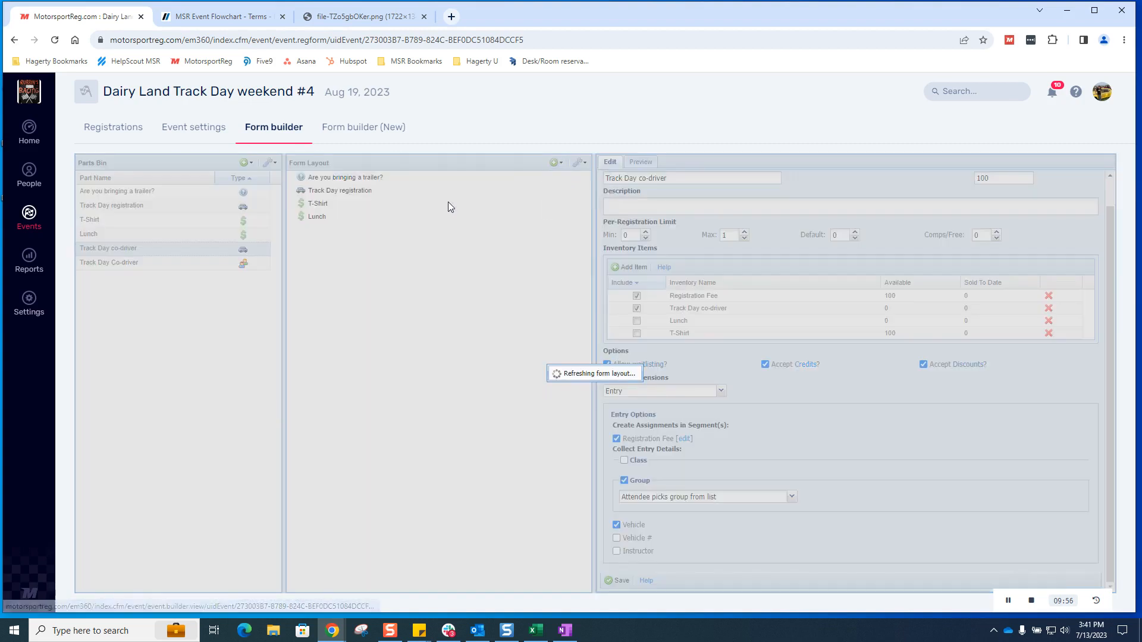
click(573, 233)
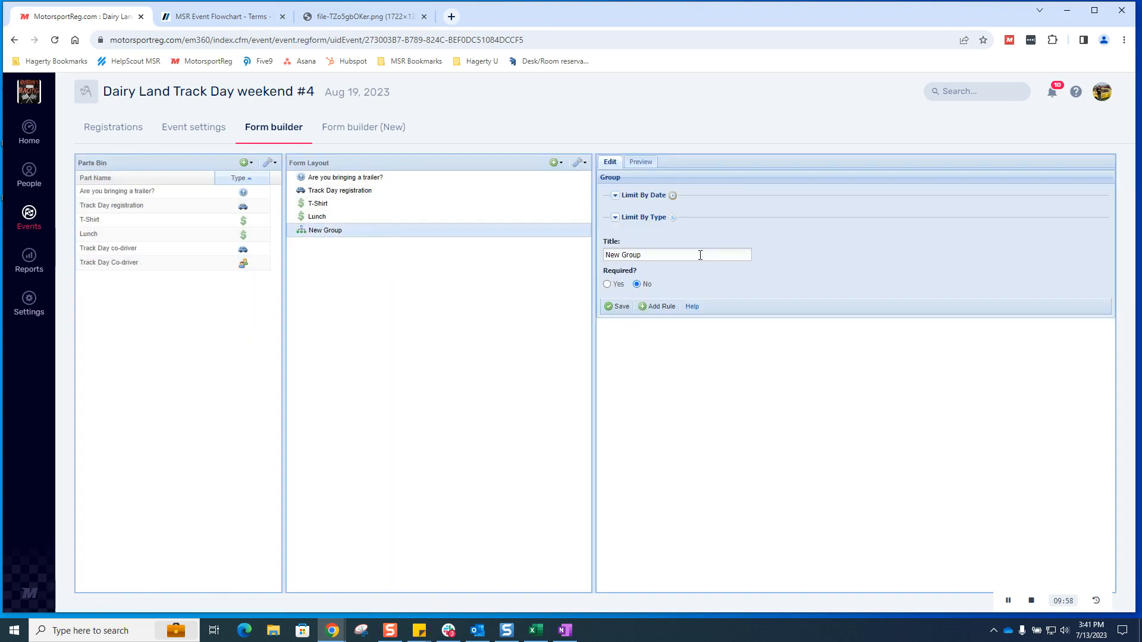
drag(700, 255, 523, 258)
text(Choose your)
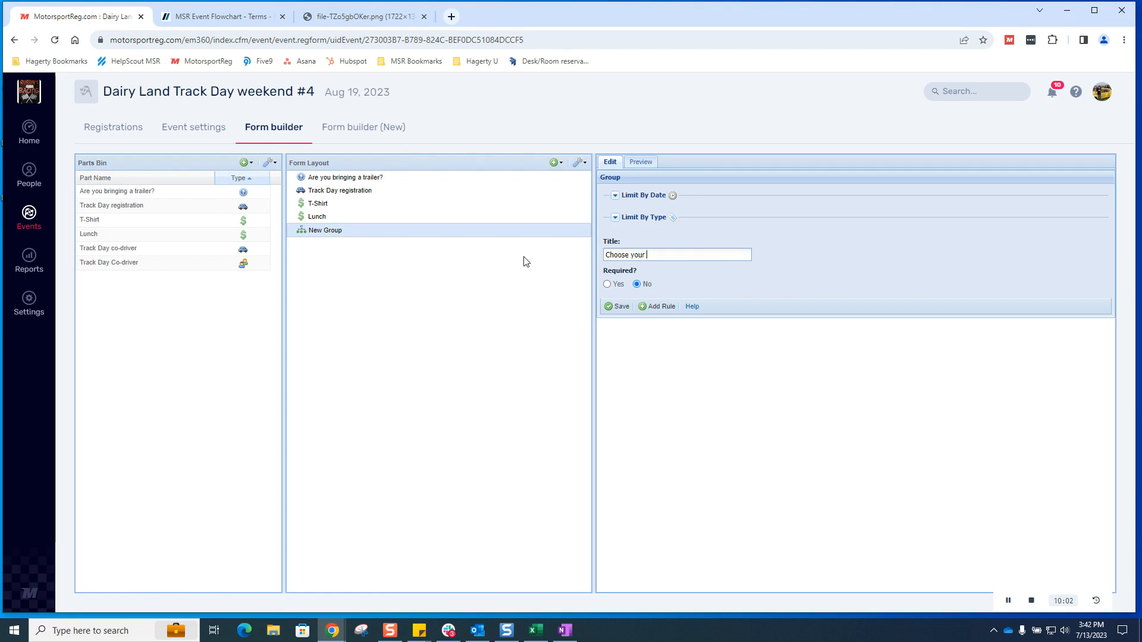
text( Entry)
click(607, 283)
click(619, 306)
Put the Track Day registration and Track Day co-driver packages in the Choose your Entry group, and place the group directly below the trailer question.
drag(343, 189, 345, 236)
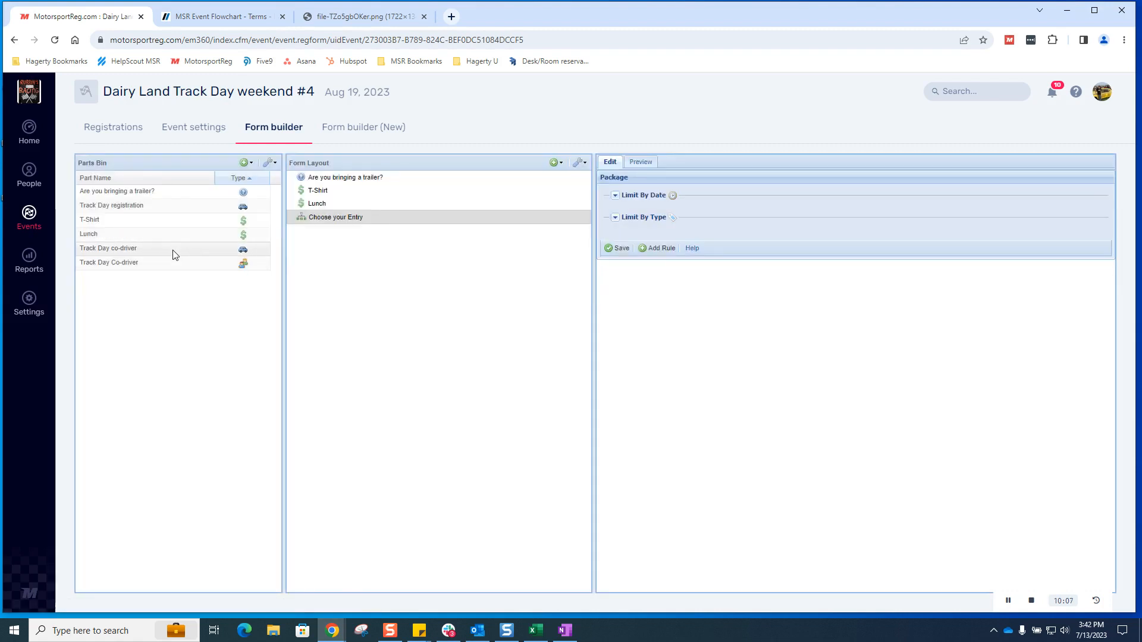
drag(173, 249, 320, 219)
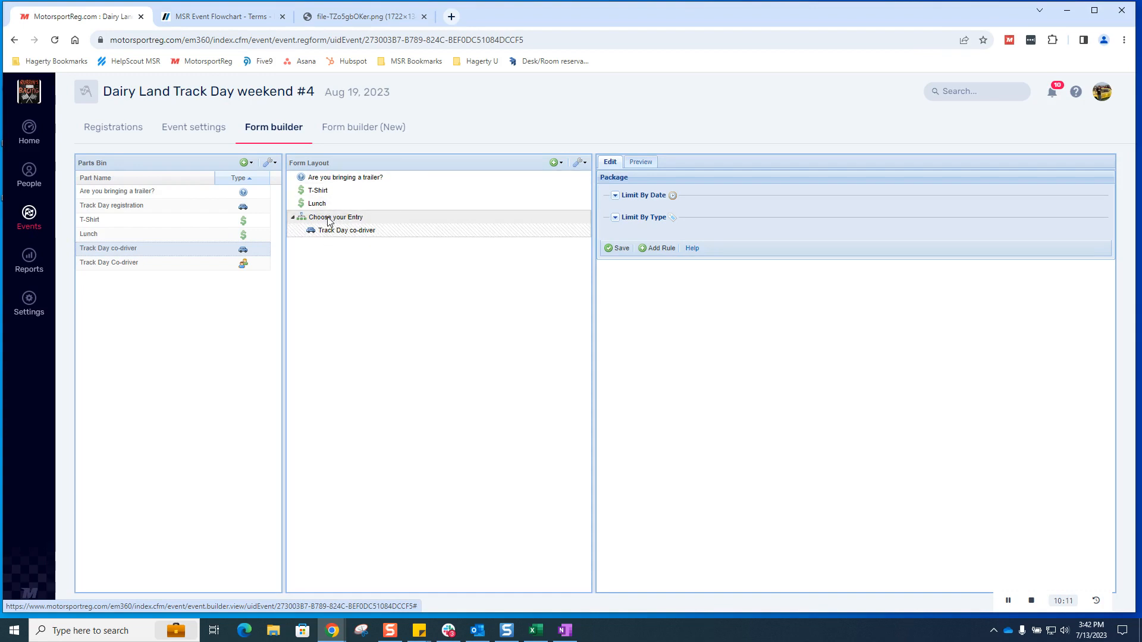
drag(328, 219, 325, 192)
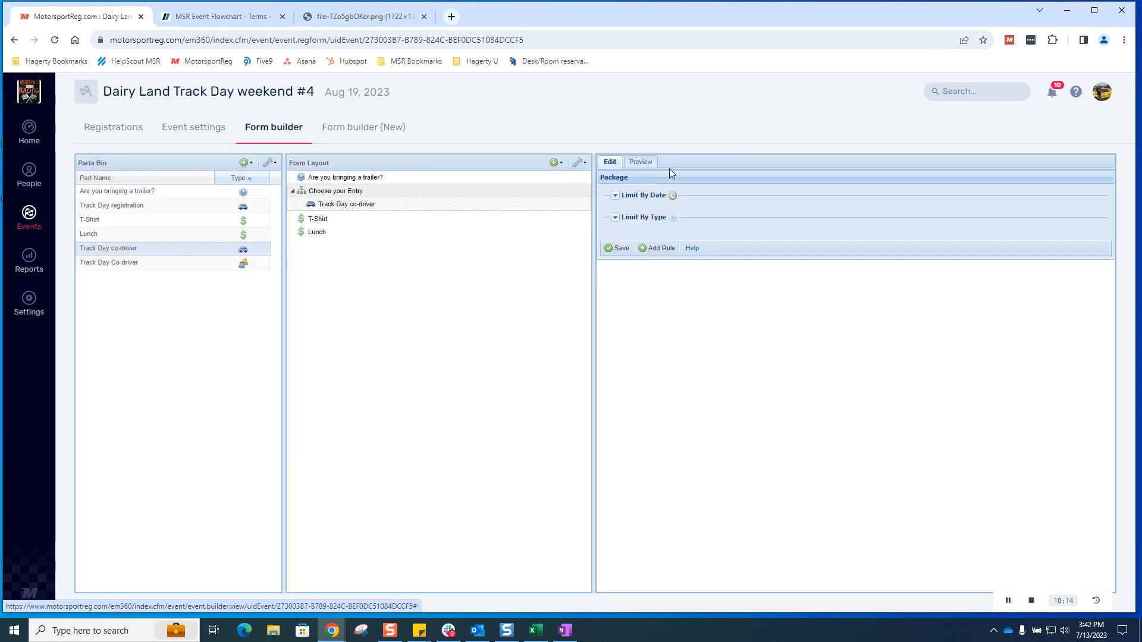
Test the co-driver entry in the form preview with the 1975 Oldsmobile Cutlass (Taxi Cab Yellow) #96 and the Novice group.
click(648, 163)
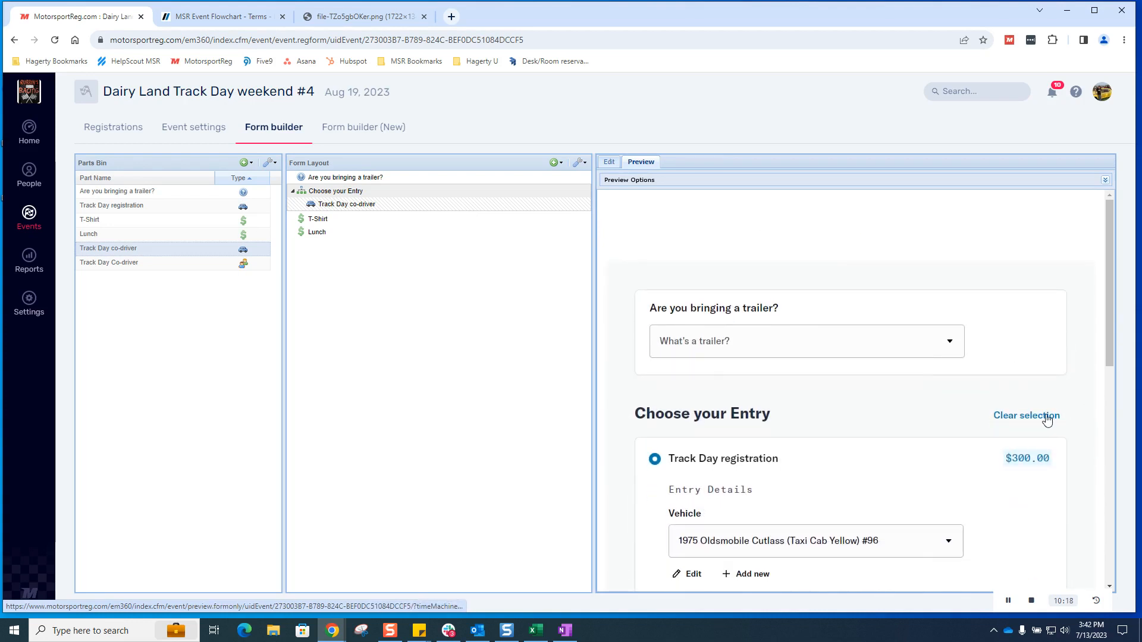
click(1047, 419)
scroll(823, 235, down, 3)
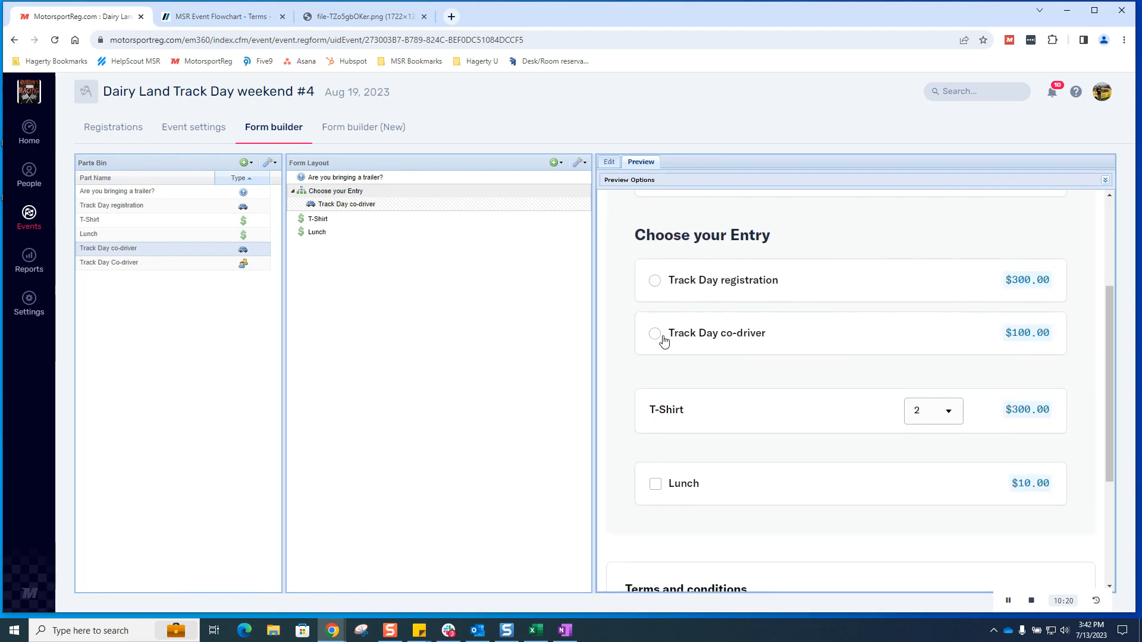
click(663, 339)
scroll(811, 327, down, 1)
click(806, 306)
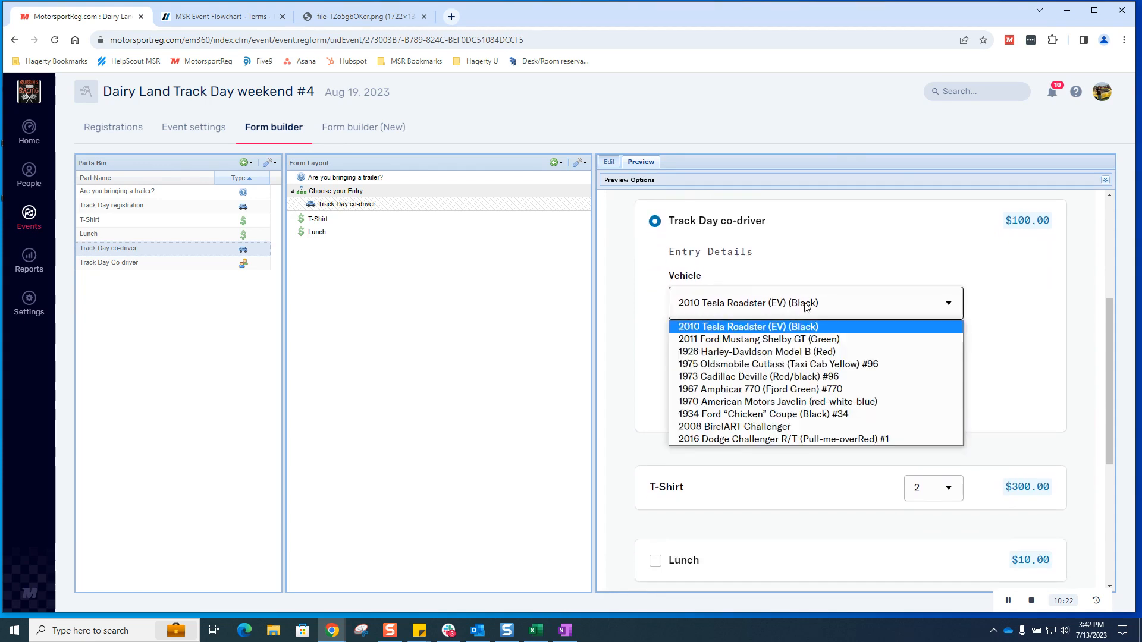
click(796, 364)
click(808, 390)
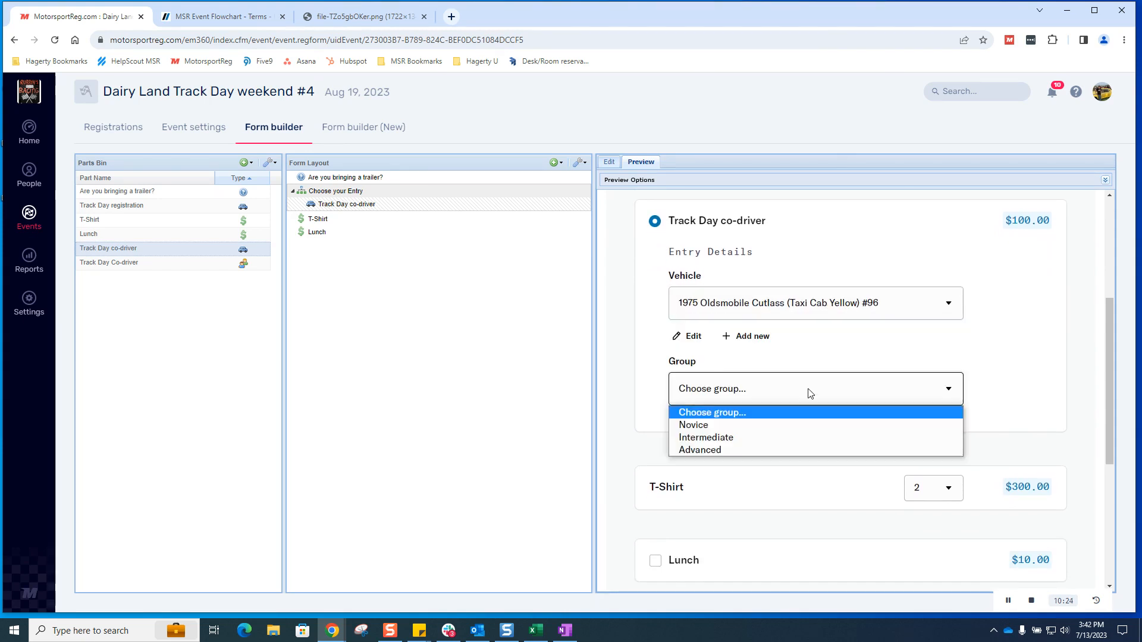
click(796, 424)
Review the co-driver entry's group choices and the rest of the form preview.
scroll(880, 404, down, 2)
scroll(850, 400, up, 1)
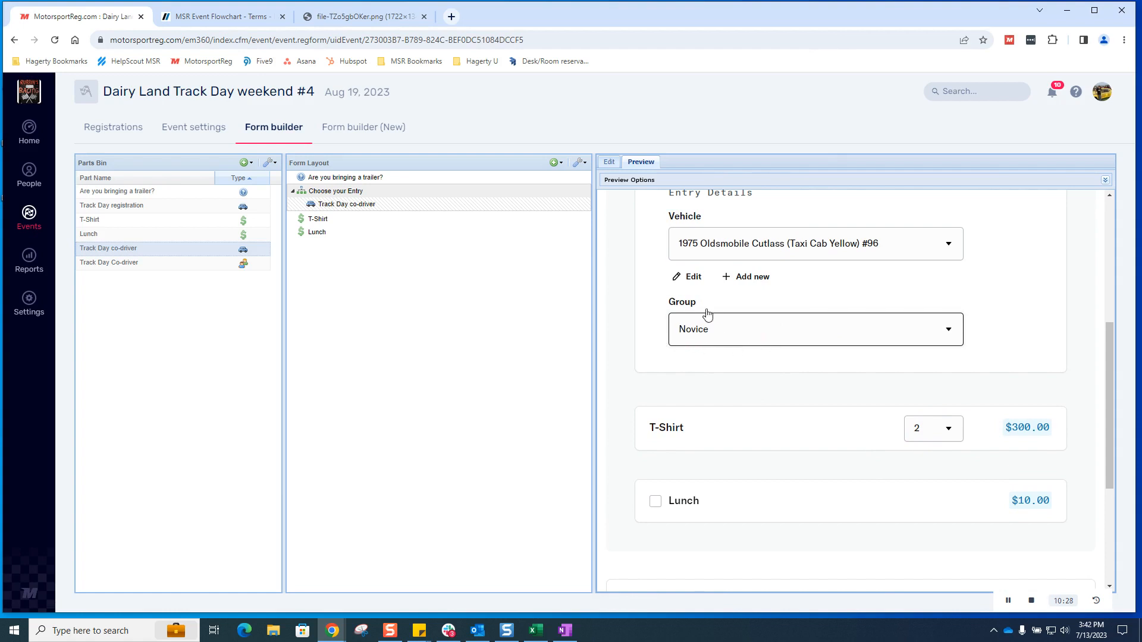
scroll(744, 357, up, 1)
click(789, 395)
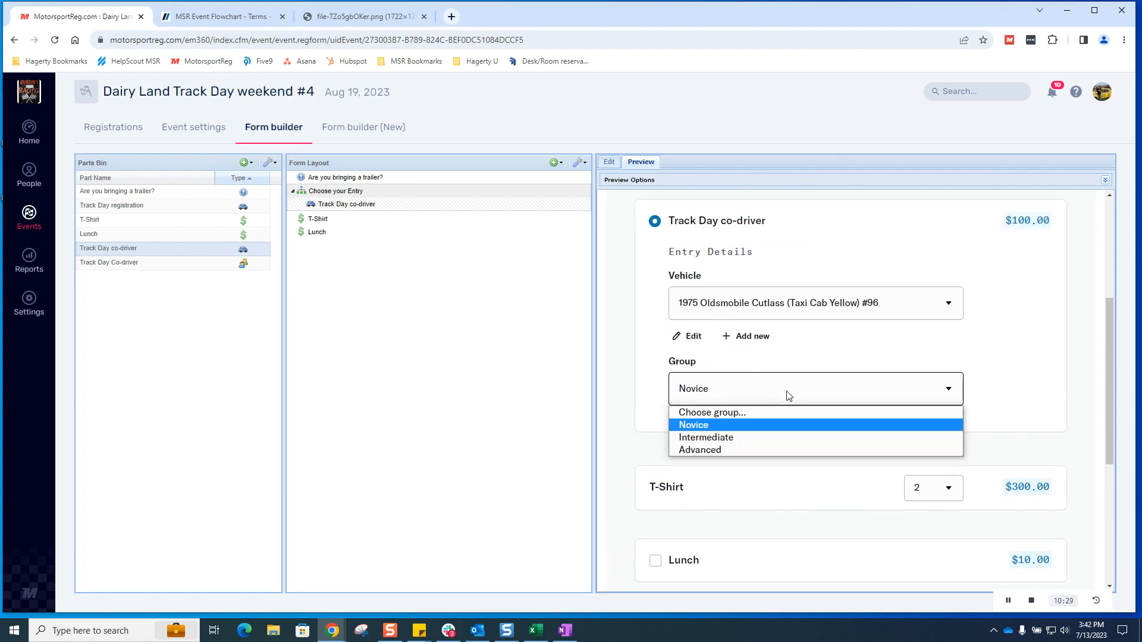
click(786, 429)
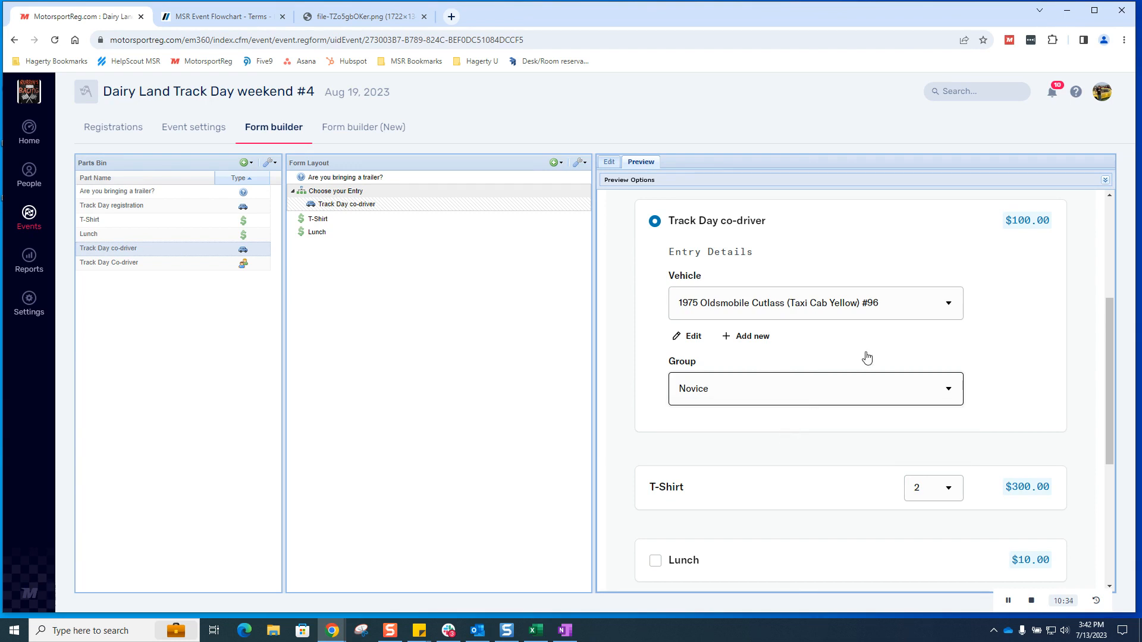
scroll(983, 350, up, 1)
scroll(982, 351, down, 2)
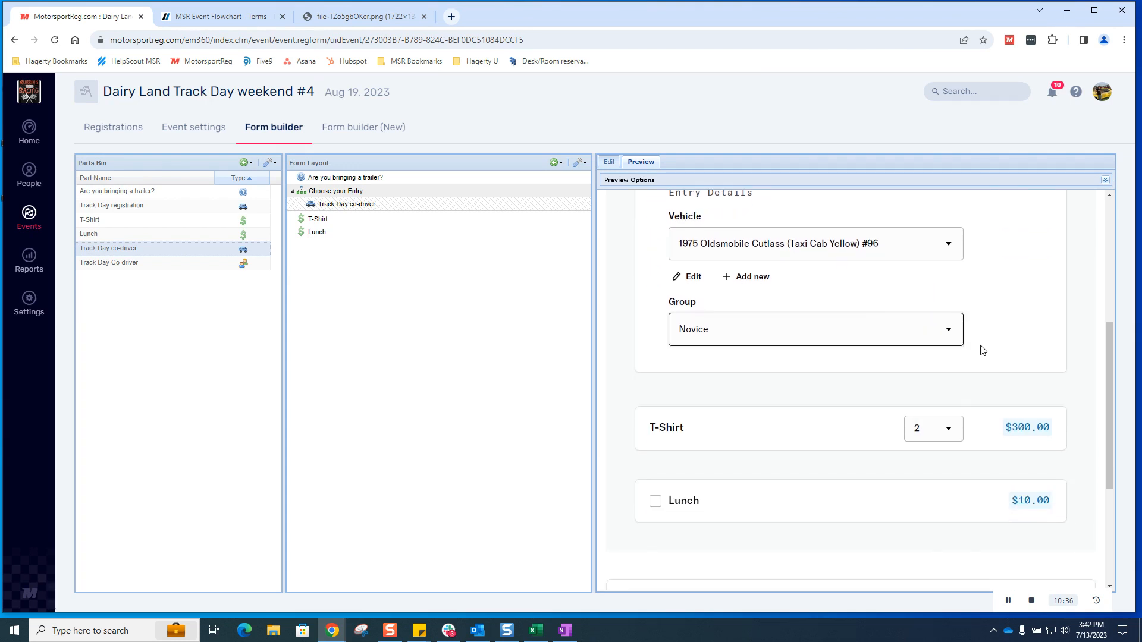
scroll(981, 350, down, 2)
scroll(981, 350, up, 2)
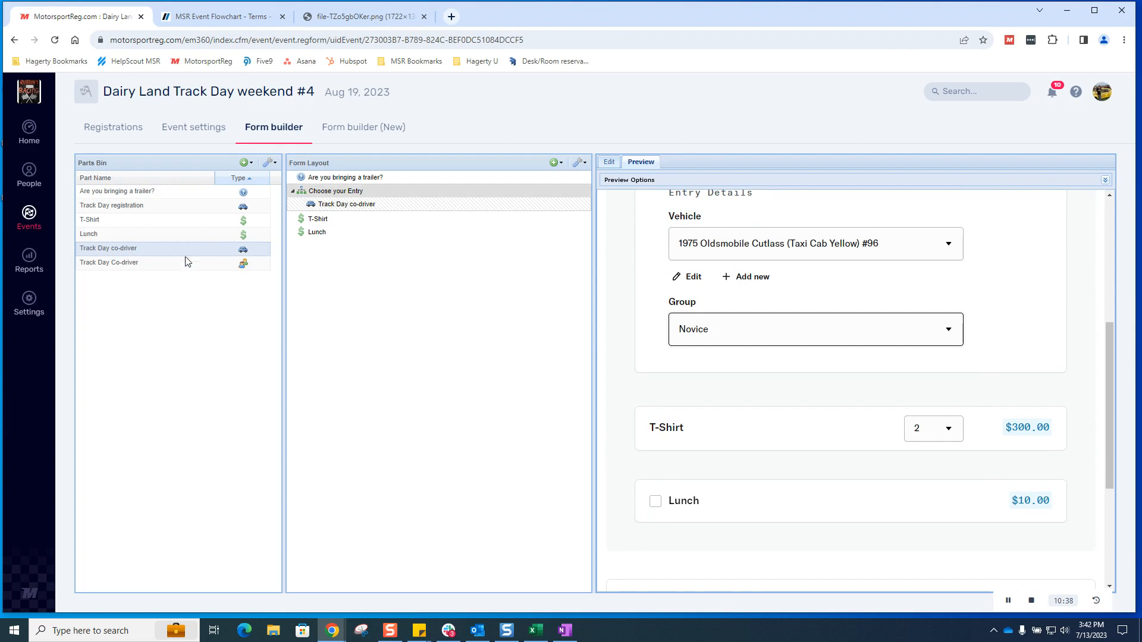
Nest the Track Day Co-driver picker under the Track Day co-driver package in the form layout and reload the page.
drag(165, 268, 329, 214)
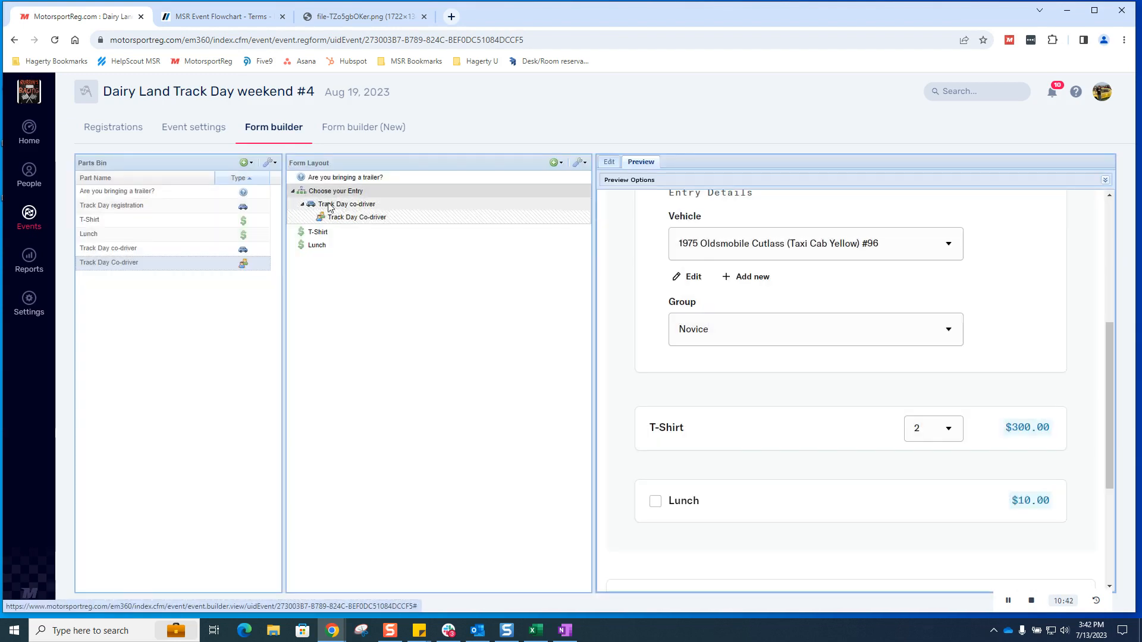
click(55, 40)
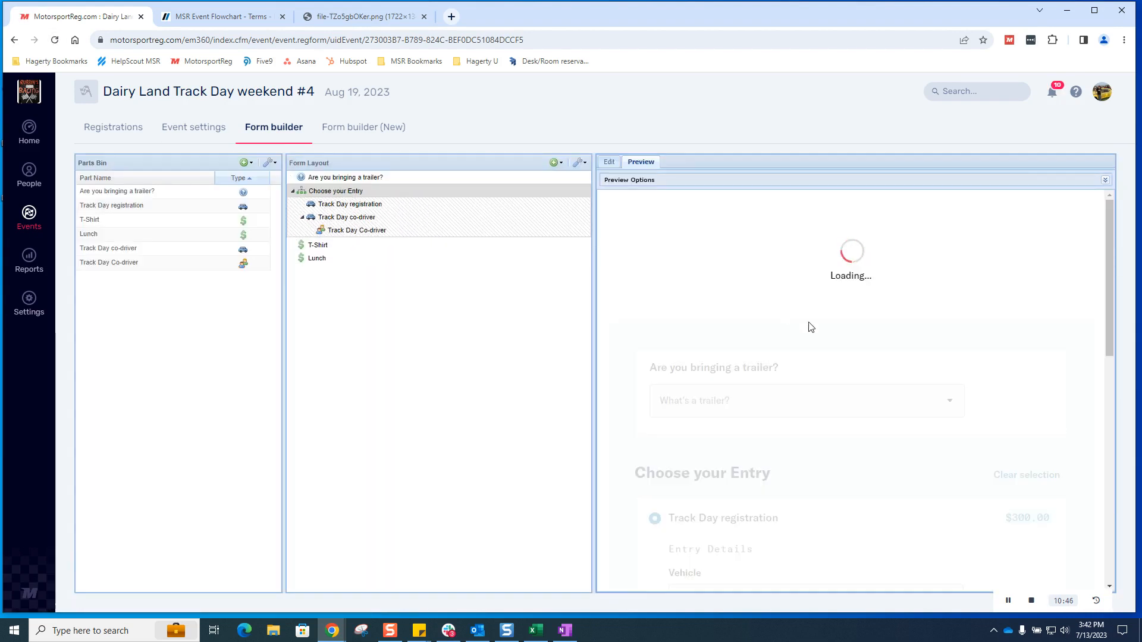
Clear the preselected entry in the form preview, choose Track Day co-driver, and assign it to the Intermediate group.
scroll(866, 363, down, 3)
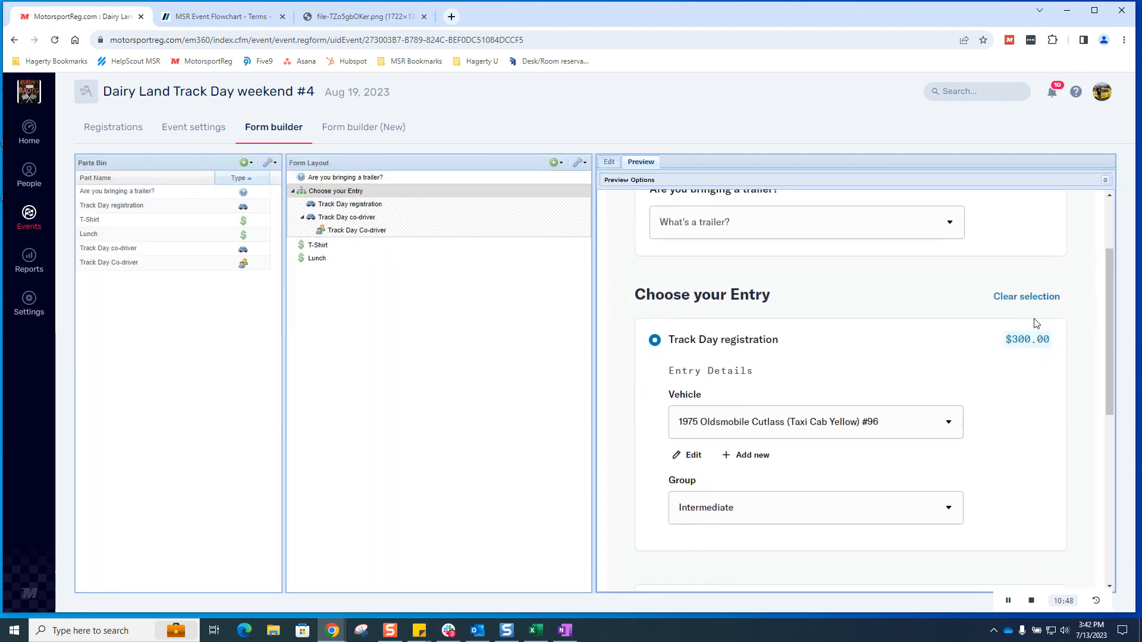
click(1028, 296)
scroll(821, 295, down, 1)
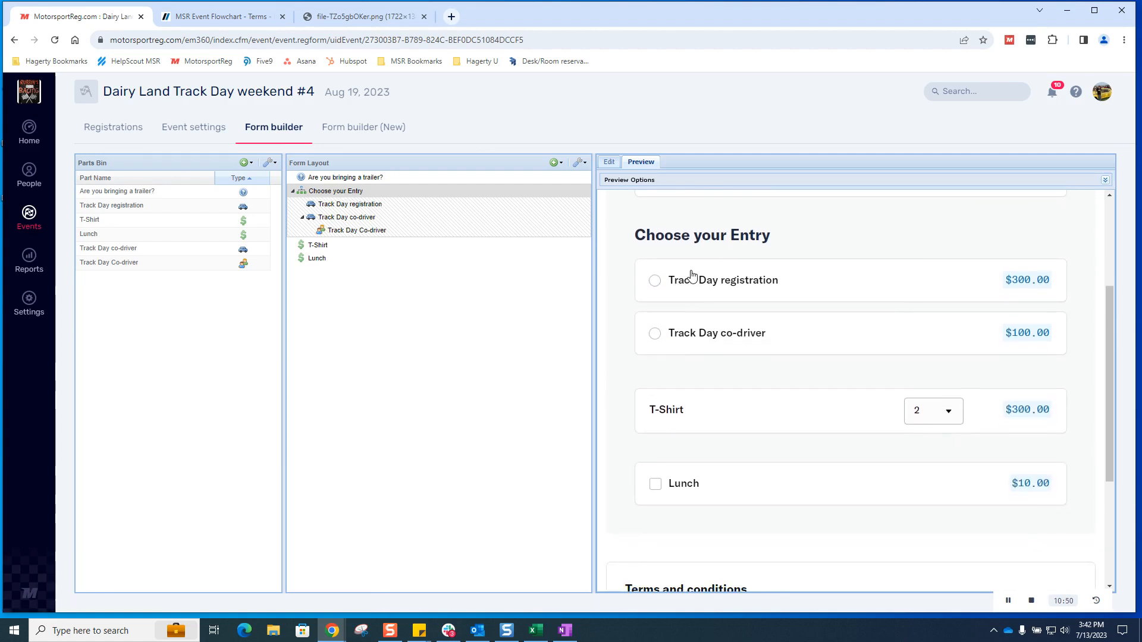
click(661, 335)
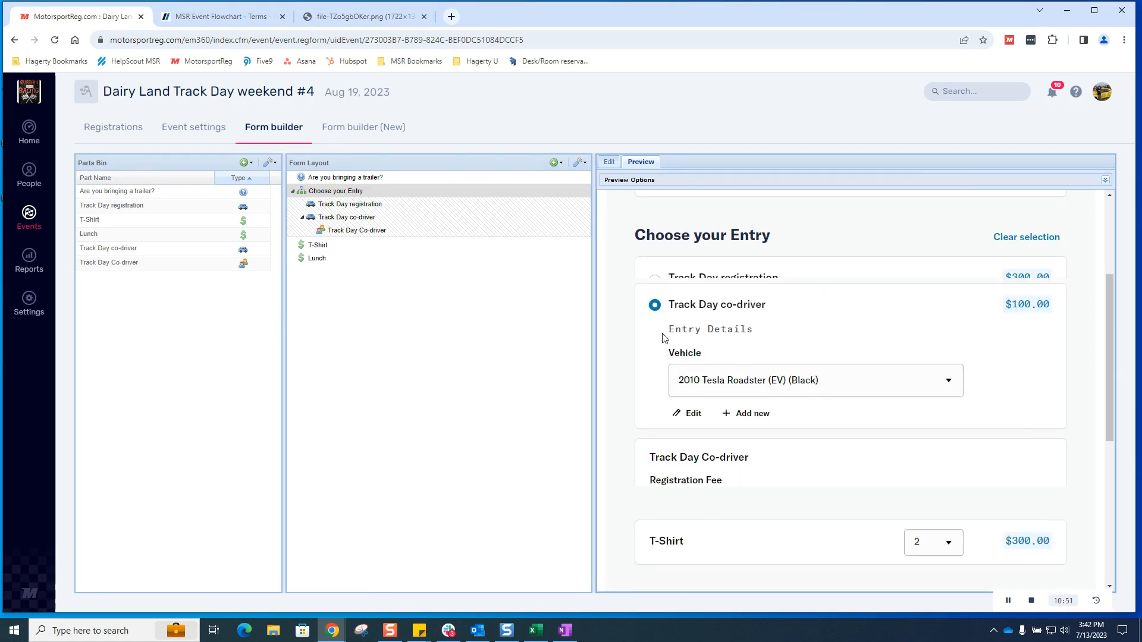
scroll(827, 341, down, 2)
click(822, 331)
click(814, 378)
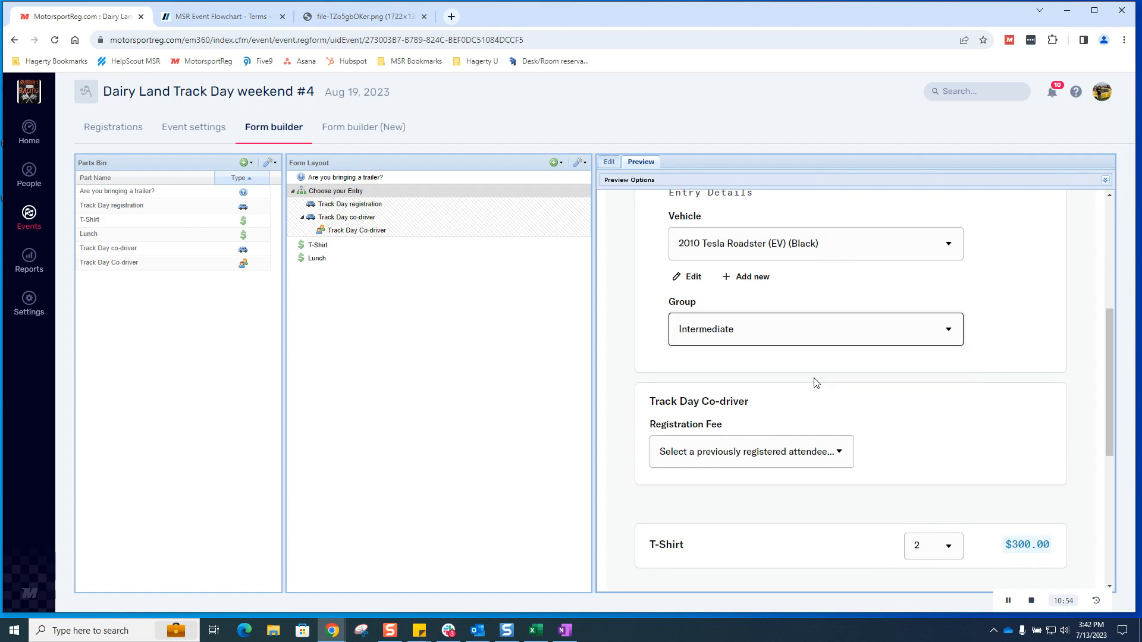
Check the previously registered attendee choices in the co-driver picker and proceed to checkout from the preview.
scroll(816, 382, down, 2)
click(791, 332)
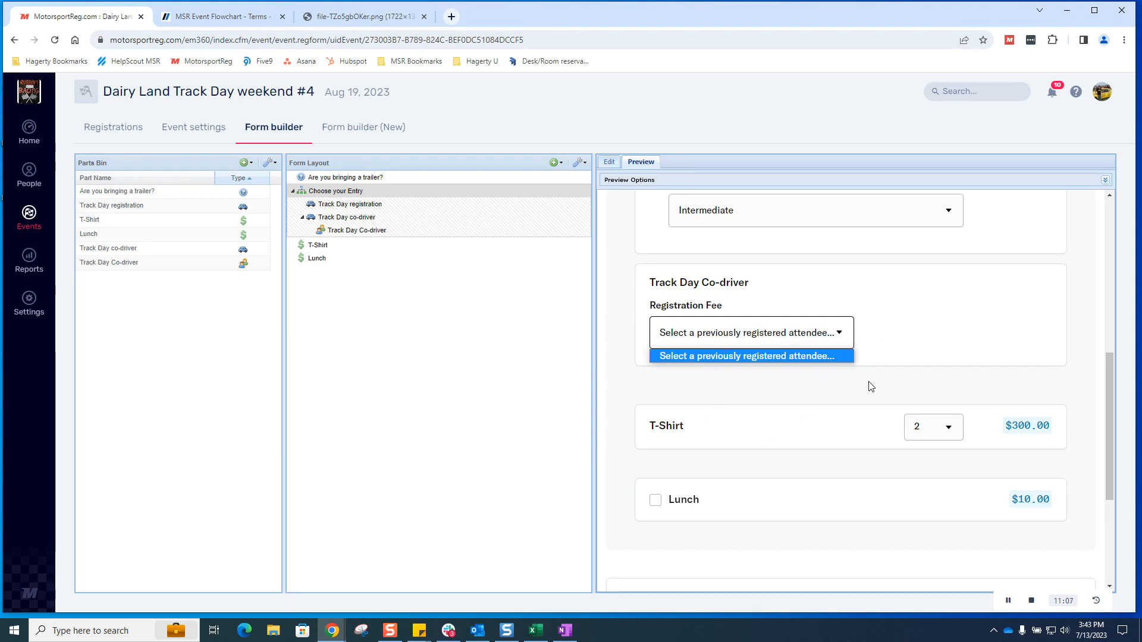
scroll(845, 456, down, 4)
click(700, 551)
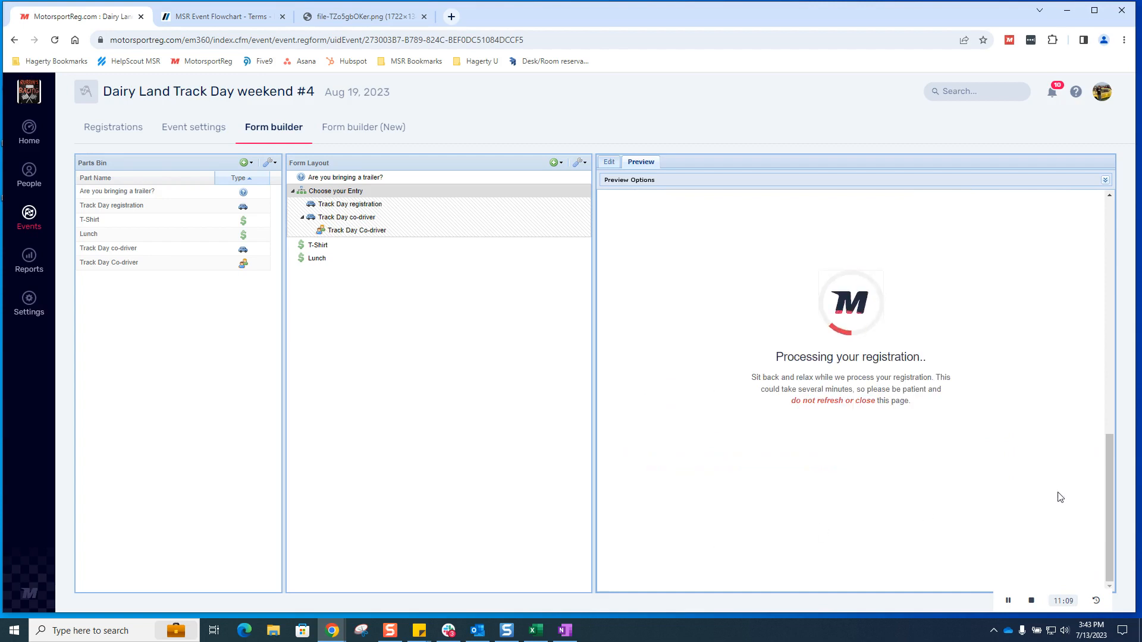